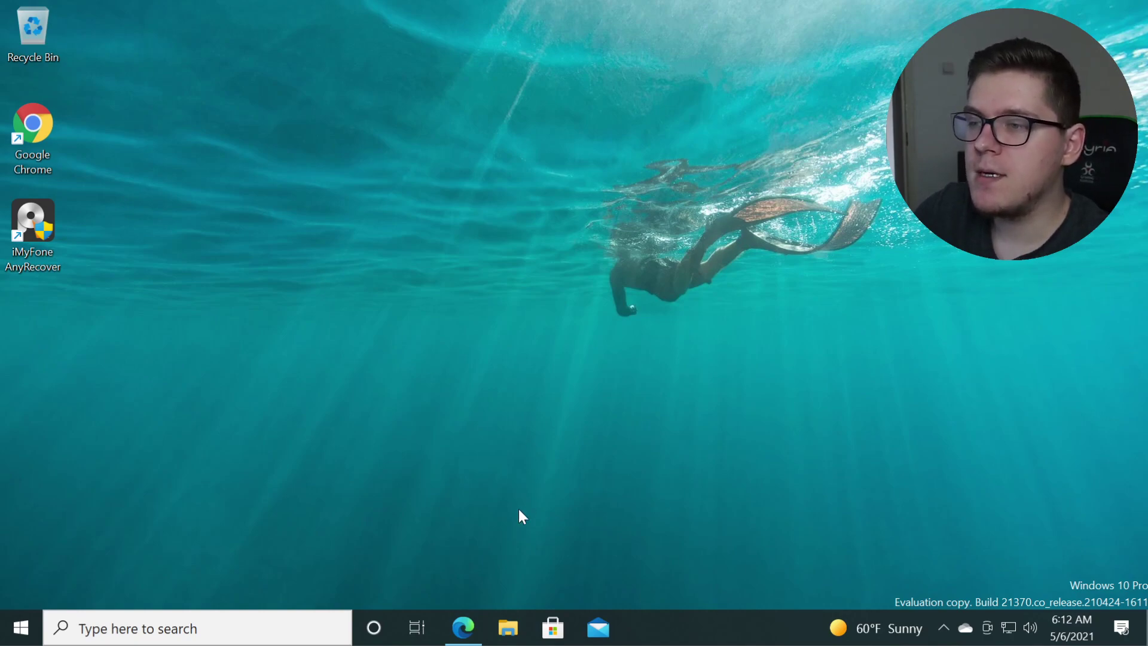
Switch to Microsoft Edge and examine the AnyRecover for Windows page and the license prices on the special offer page
click(469, 620)
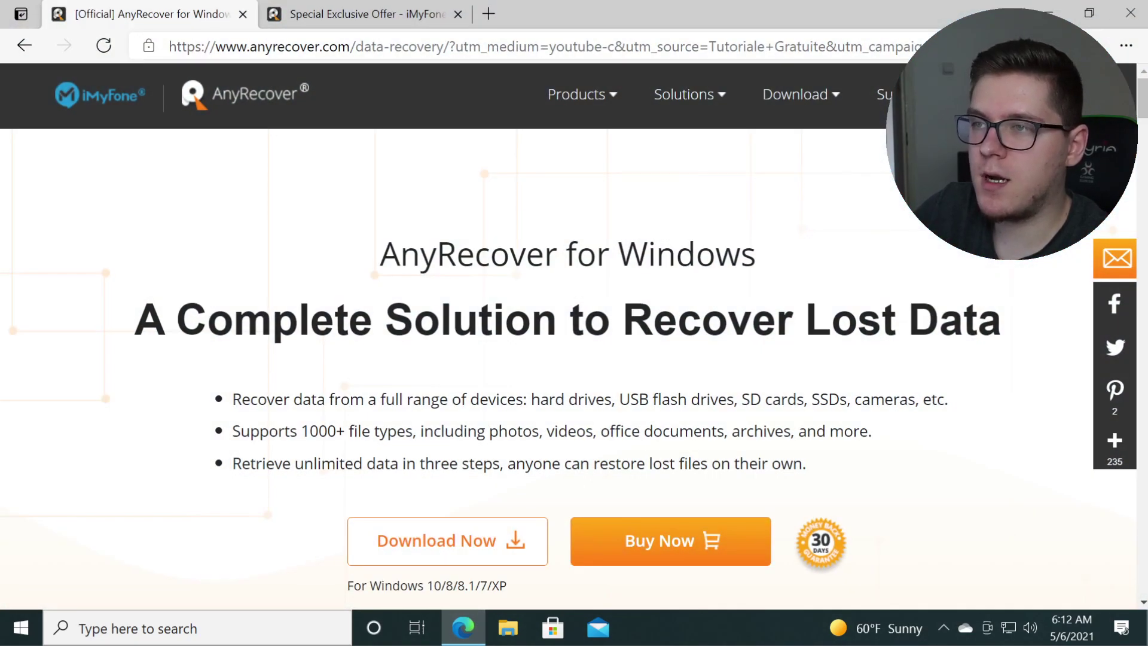
scroll(544, 296, down, 1)
scroll(525, 284, up, 1)
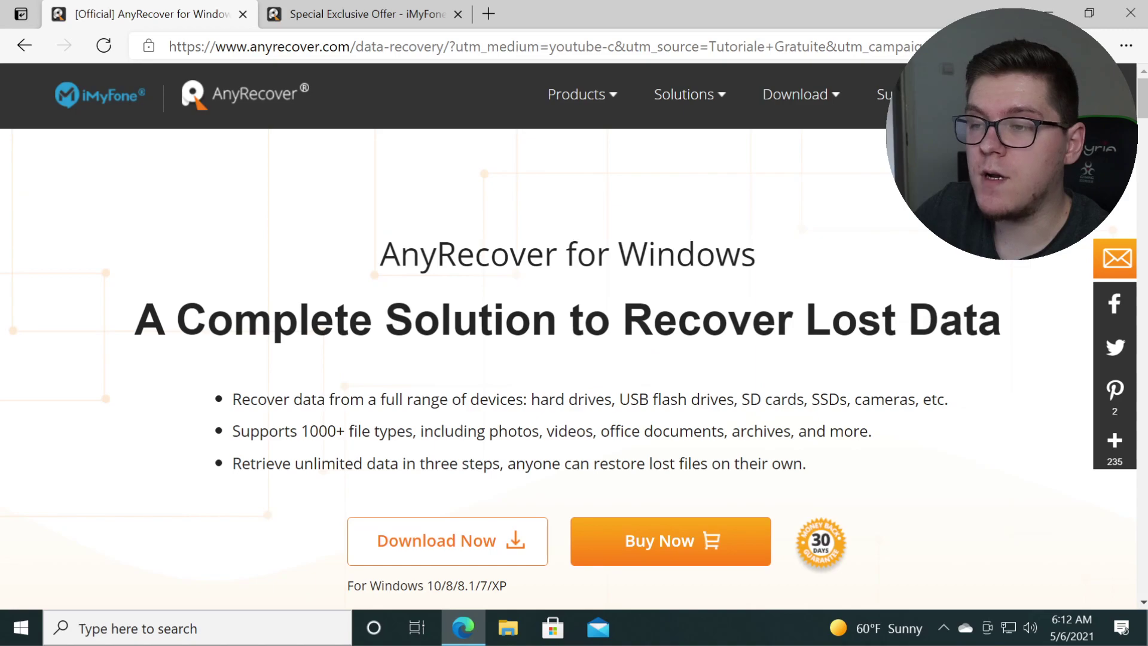
scroll(434, 279, down, 1)
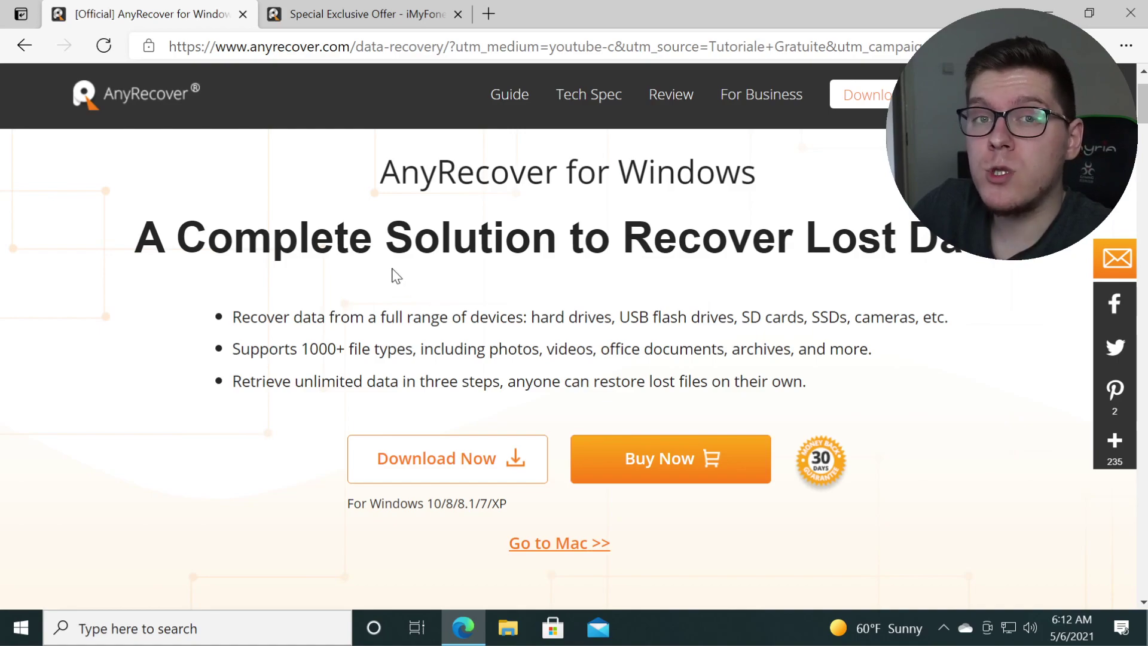
click(315, 17)
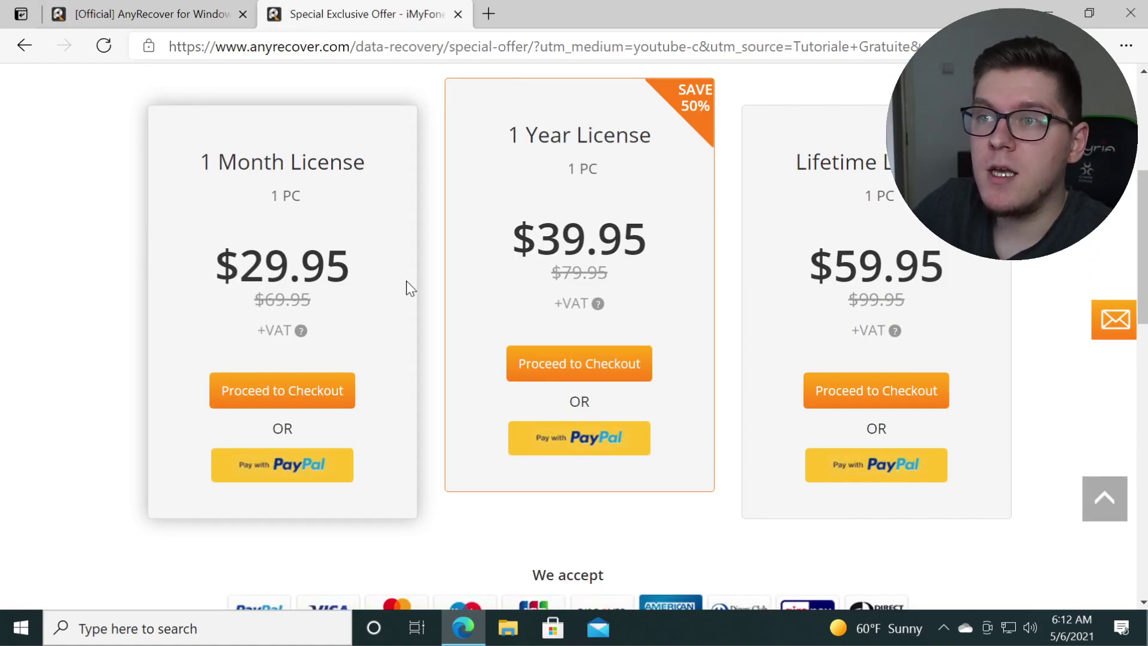
scroll(419, 292, up, 3)
scroll(426, 297, down, 1)
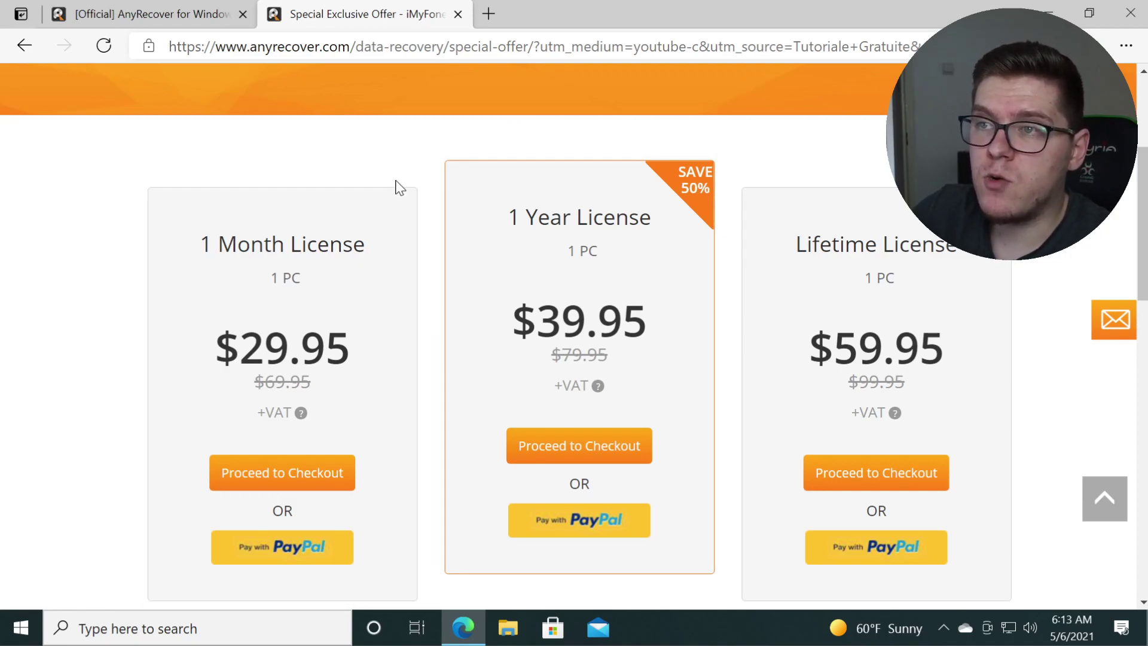
click(149, 13)
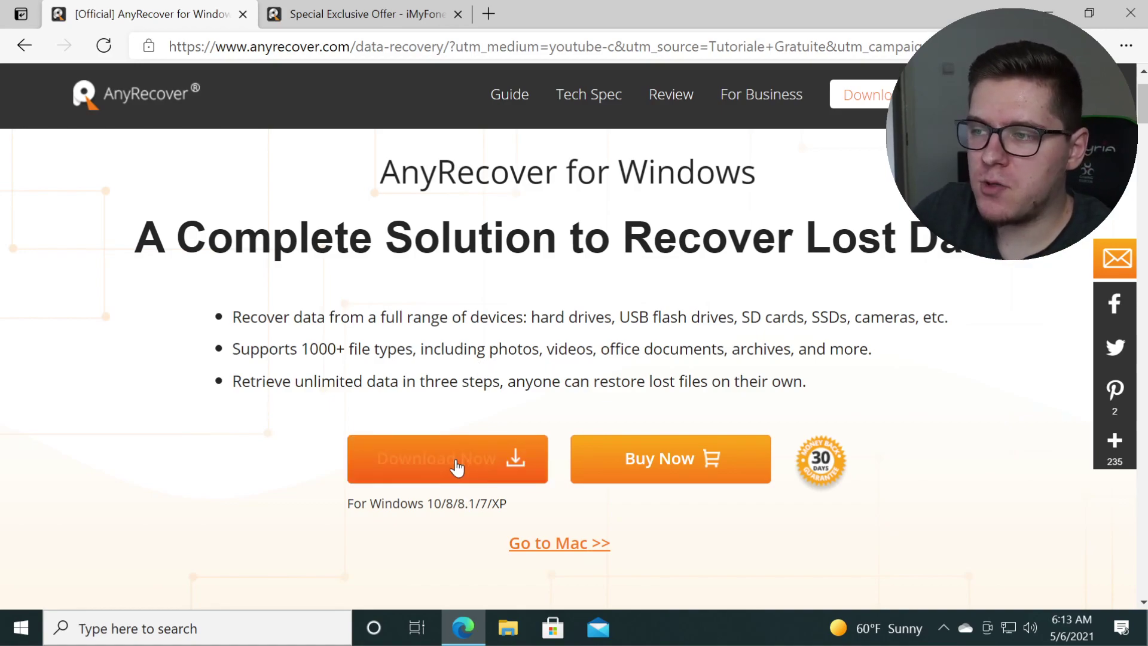
click(462, 625)
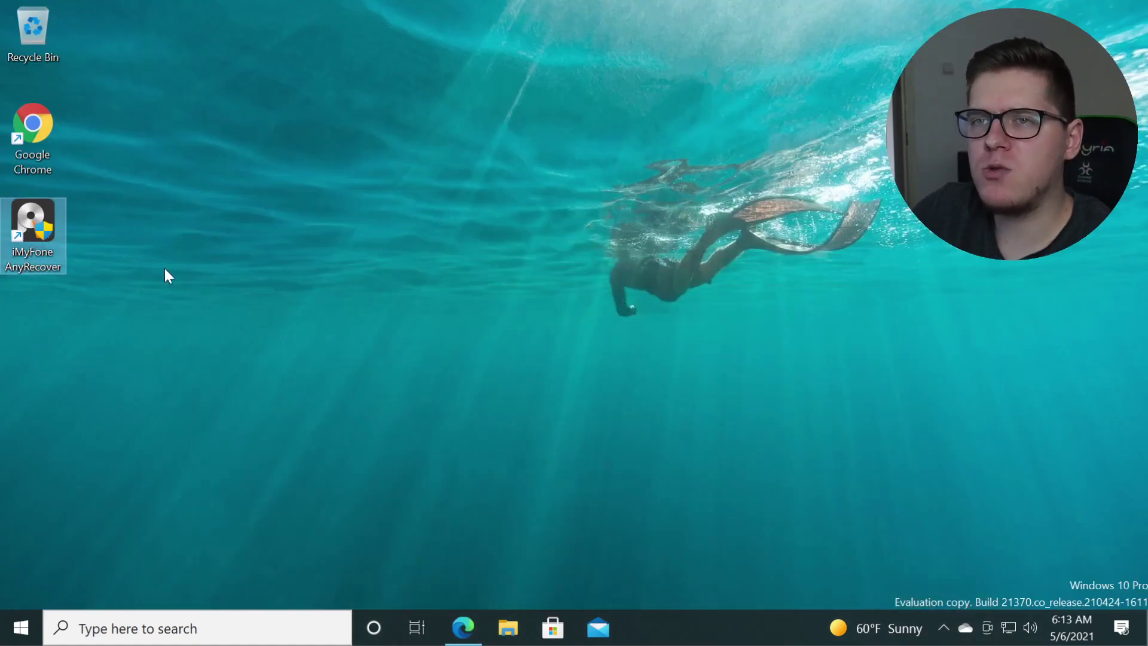
Launch iMyFone AnyRecover with permission to make changes, view its recovery location options, and close it
double_click(60, 239)
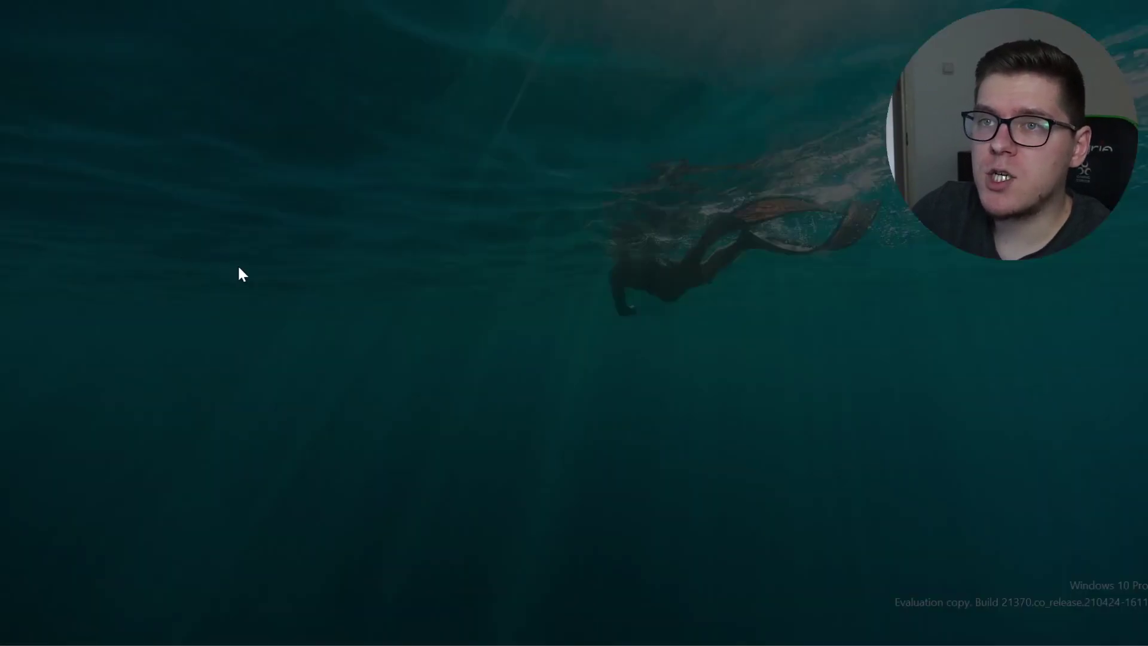
click(519, 430)
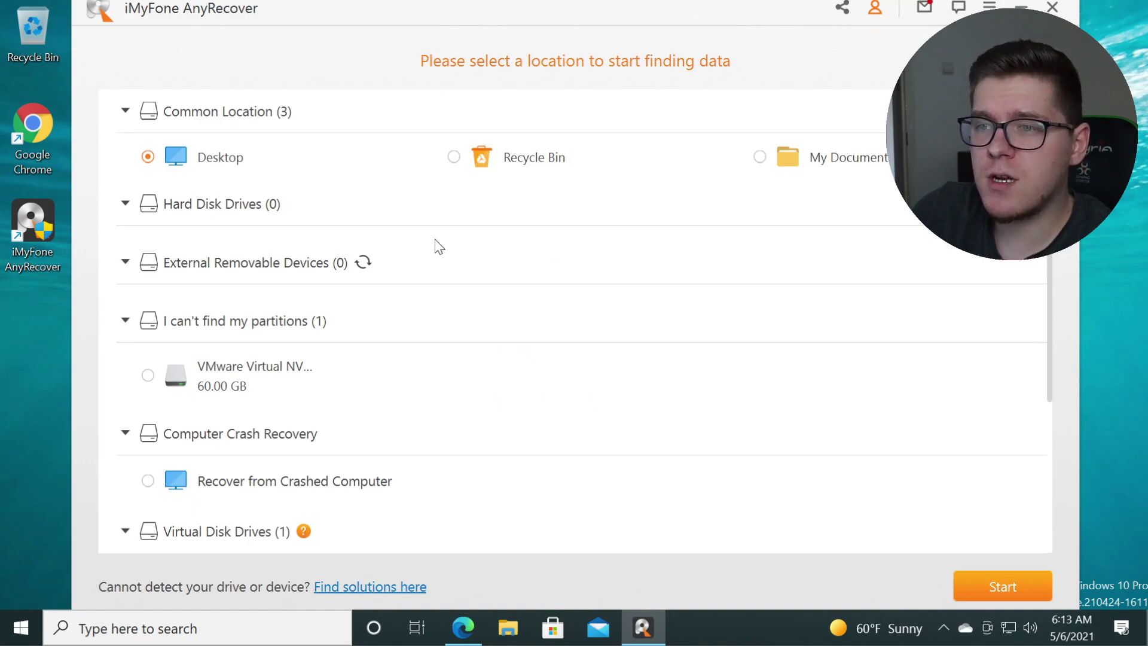
click(886, 145)
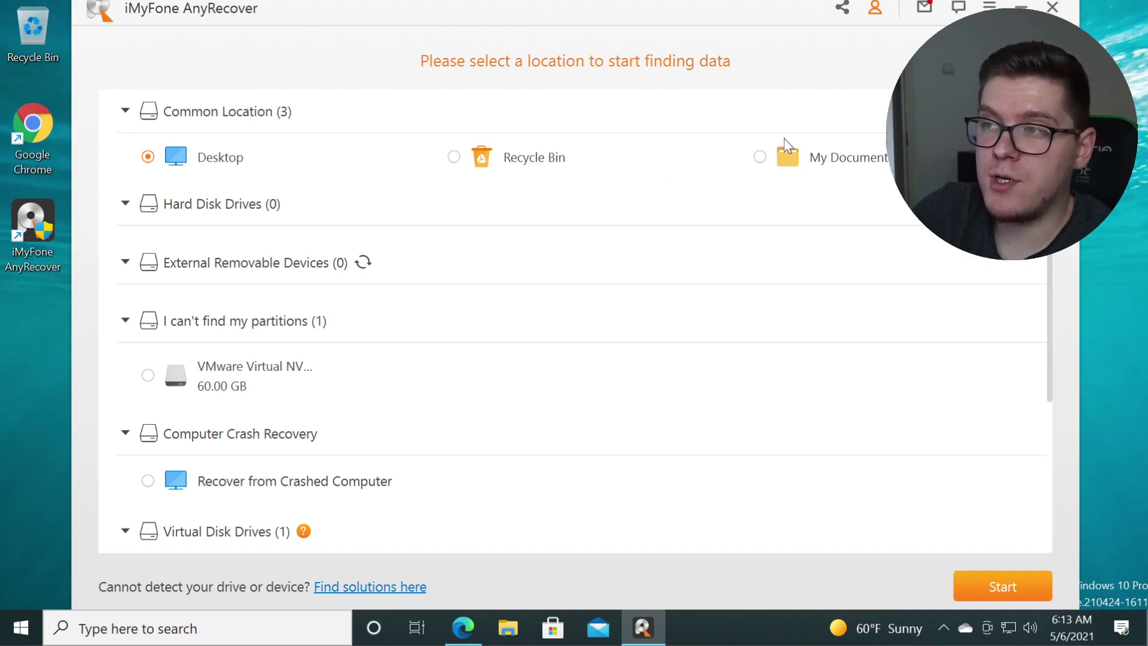
click(1052, 7)
click(597, 362)
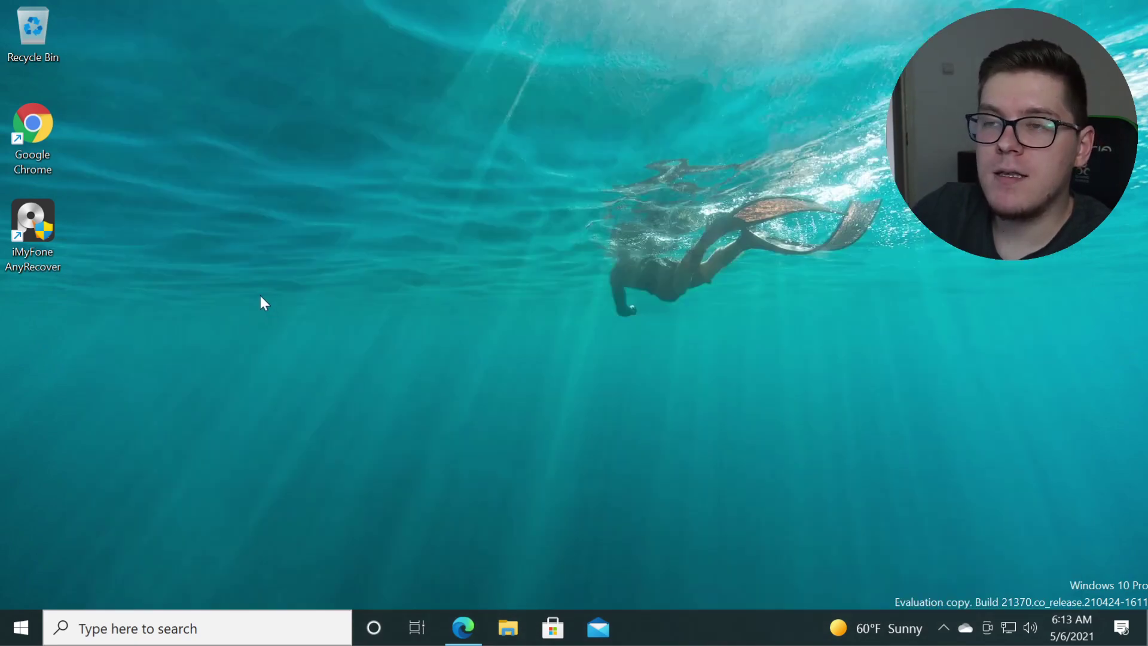
Open Paint and draw a looping scribble across the canvas with the letters T and G above it
right_click(229, 281)
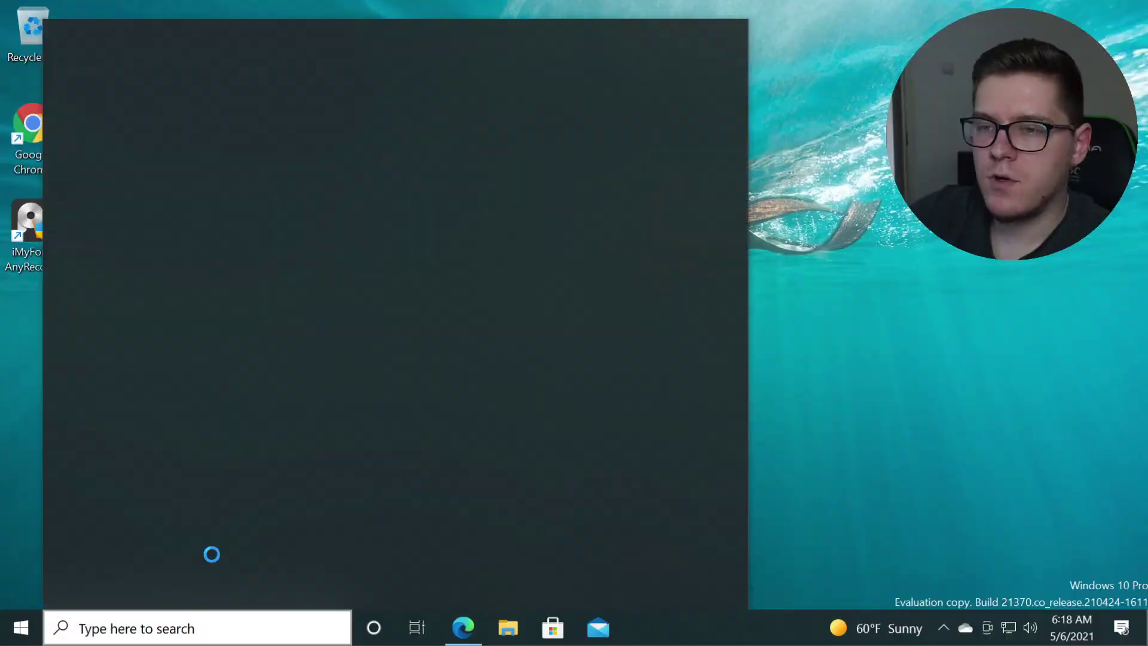
text(paint)
key(Return)
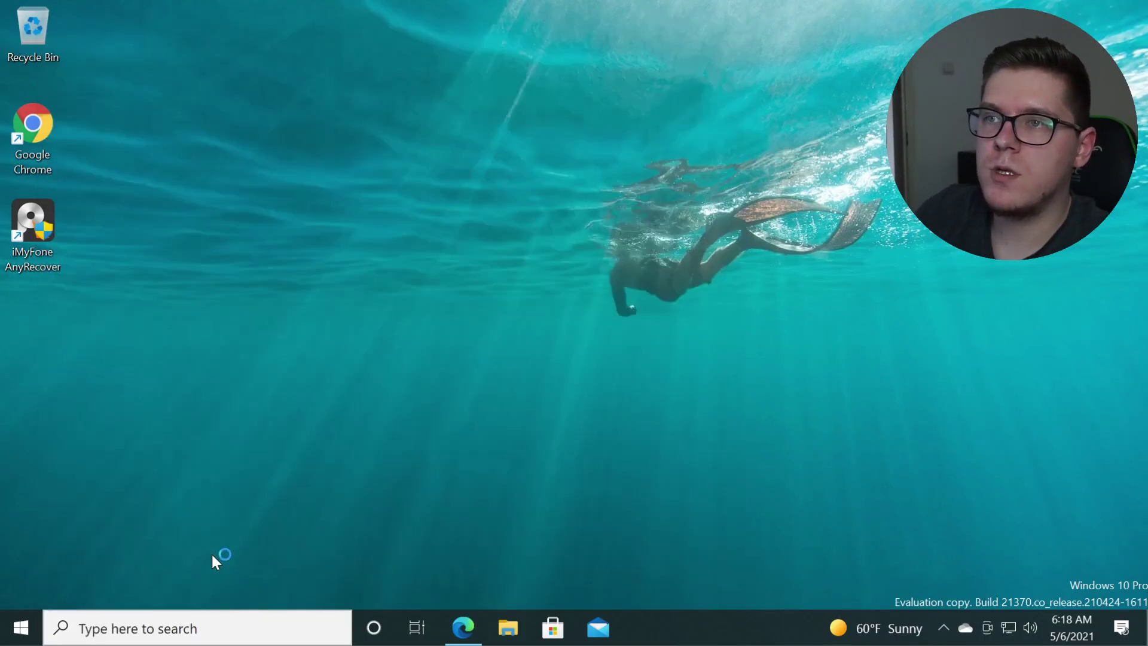
mouse_move(174, 321)
mouse_down()
mouse_move(320, 337)
mouse_move(561, 430)
mouse_move(591, 415)
mouse_move(681, 472)
mouse_up()
mouse_move(458, 247)
mouse_down()
mouse_move(509, 251)
mouse_move(477, 303)
mouse_up()
mouse_move(554, 257)
mouse_down()
mouse_move(592, 258)
mouse_move(565, 288)
mouse_up()
Save the drawing to the Desktop as a PNG named Untitled and close Paint
click(146, 101)
click(194, 184)
scroll(367, 225, up, 3)
click(540, 397)
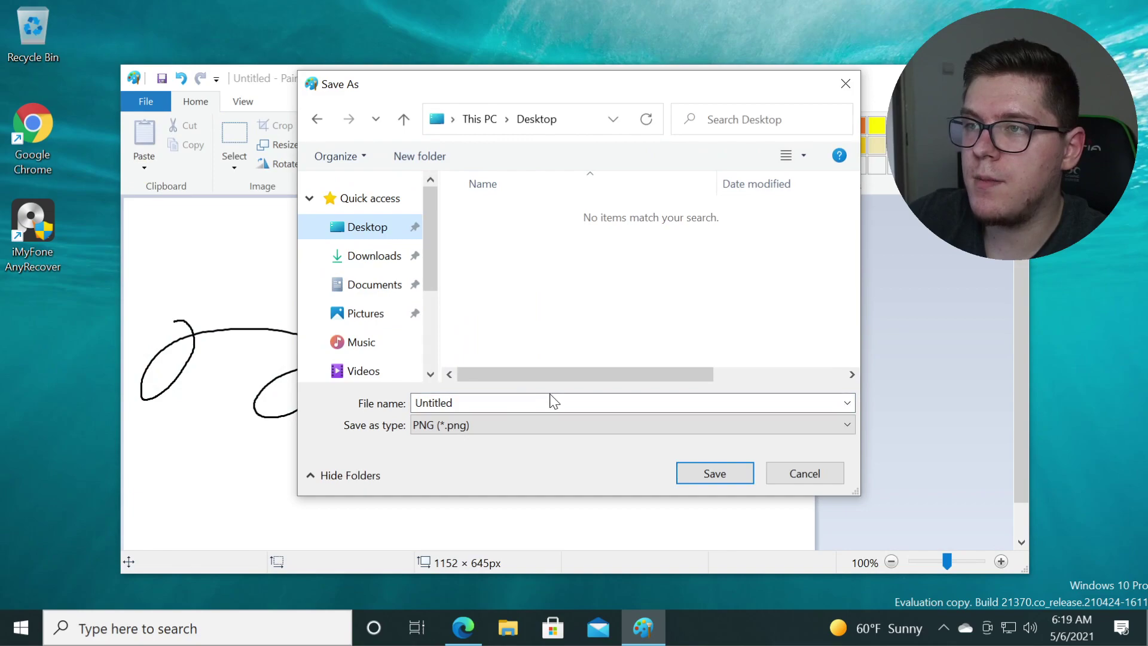
key(Return)
key(alt+F4)
Open a blank Notepad document and enter a line that assigns the secret value to "secret"
click(197, 628)
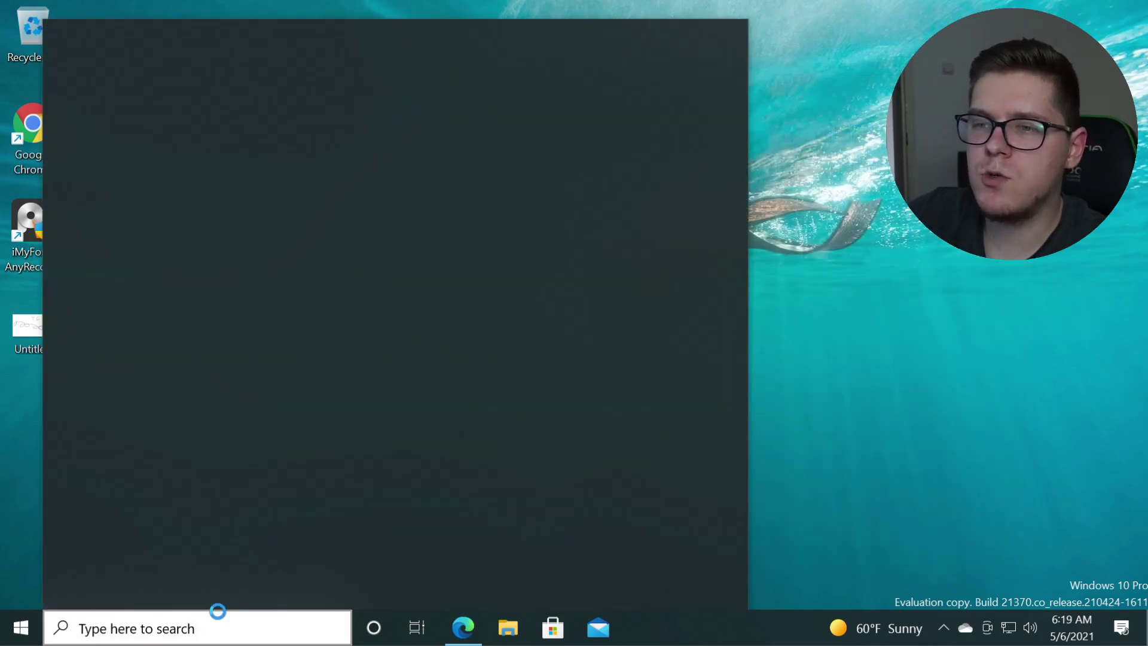
text(note)
key(Return)
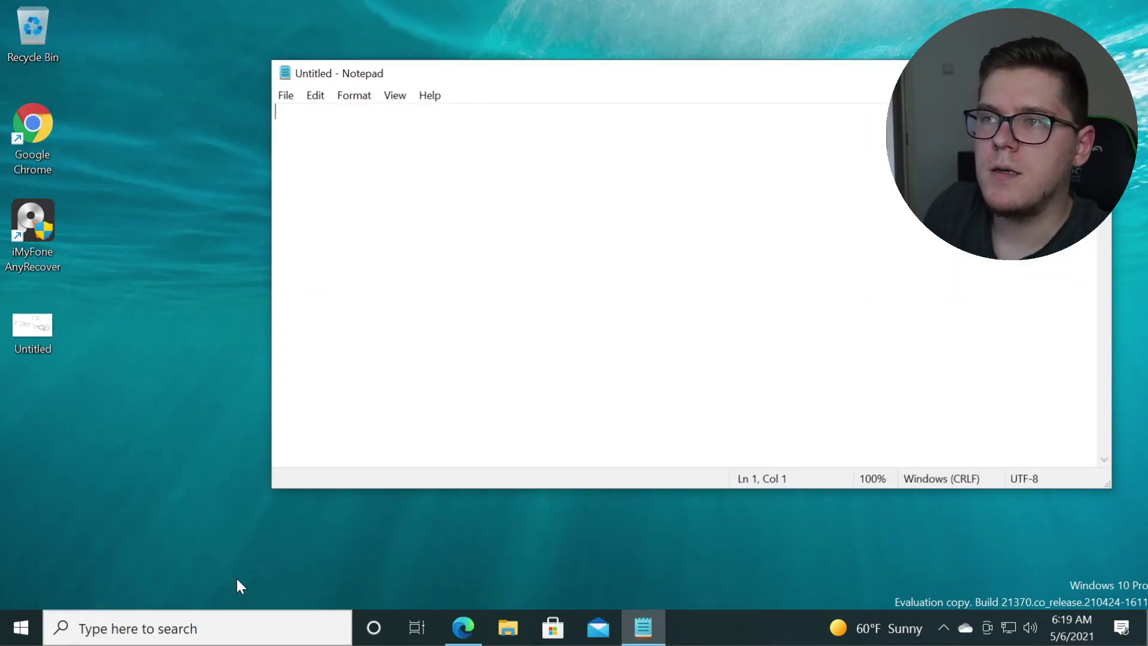
text(secret = tutorialegratuite)
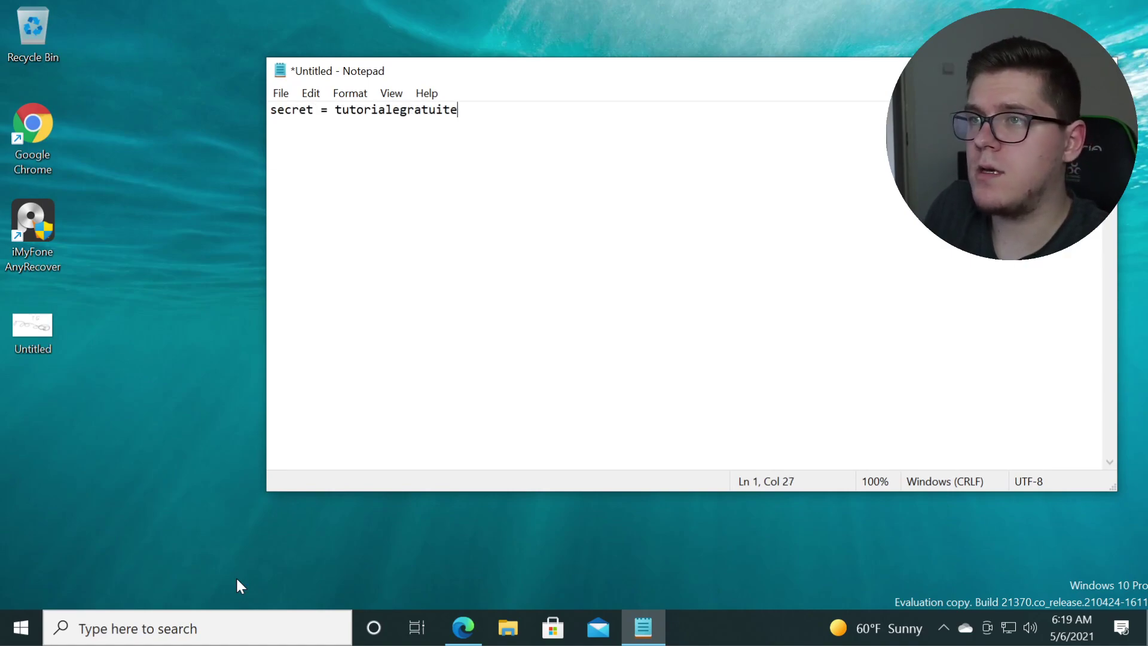
Save the note to the Desktop as a text document named asdasd and close Notepad
key(ctrl+s)
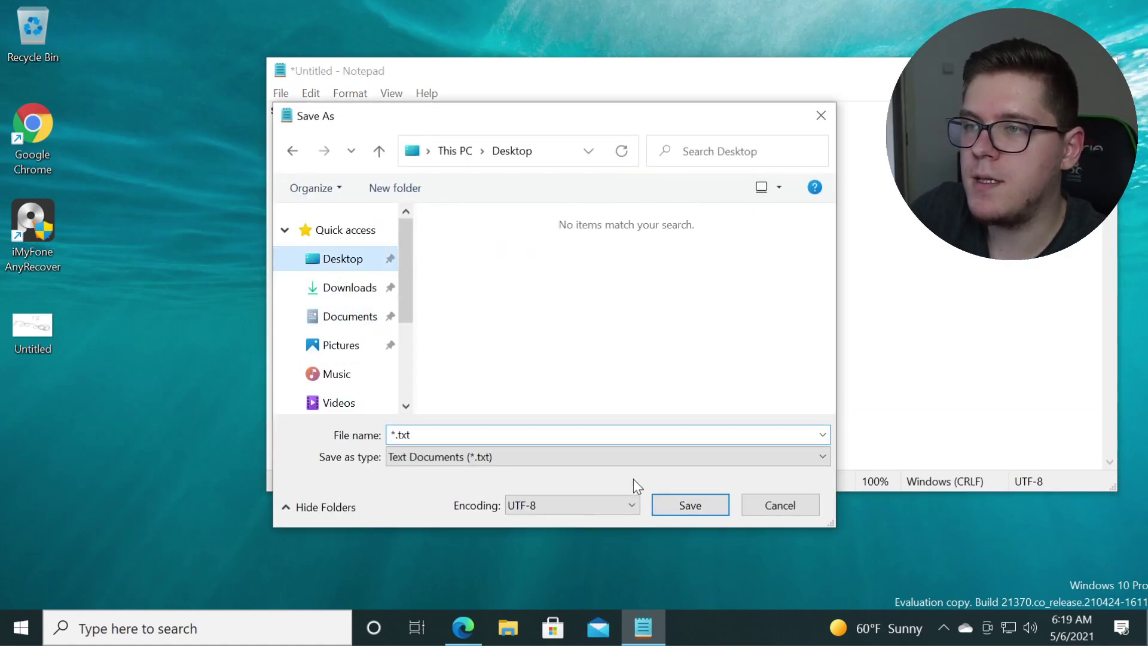
text(secret)
click(690, 505)
key(alt+F4)
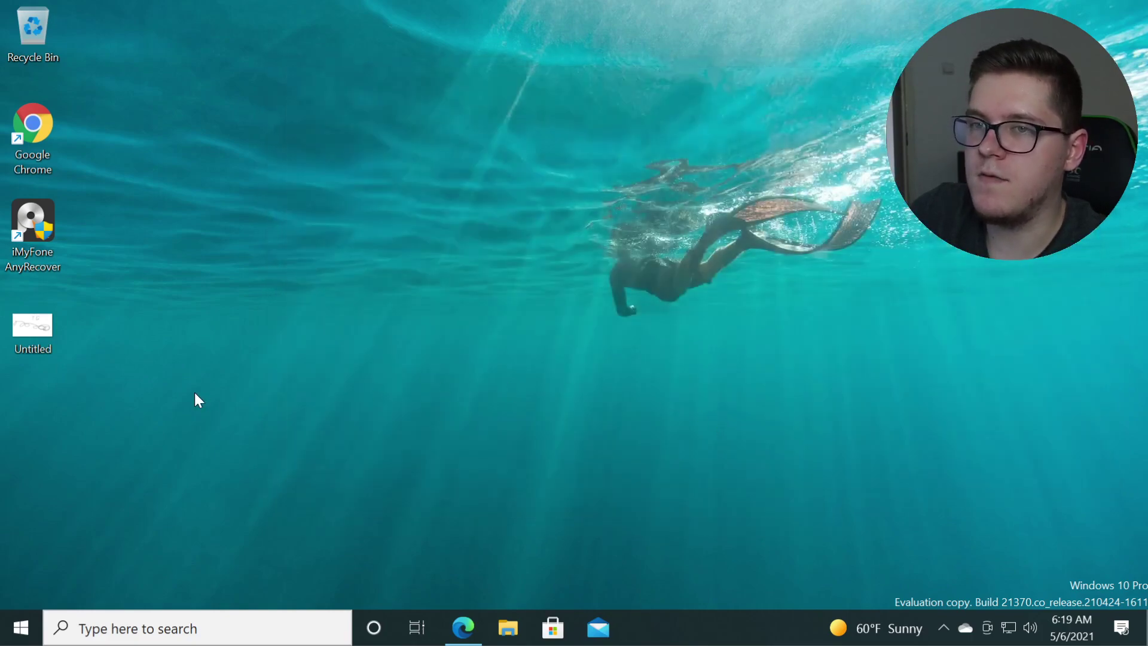
Open the Untitled image and the asdasd text file from the desktop to view their contents, closing each one
double_click(446, 227)
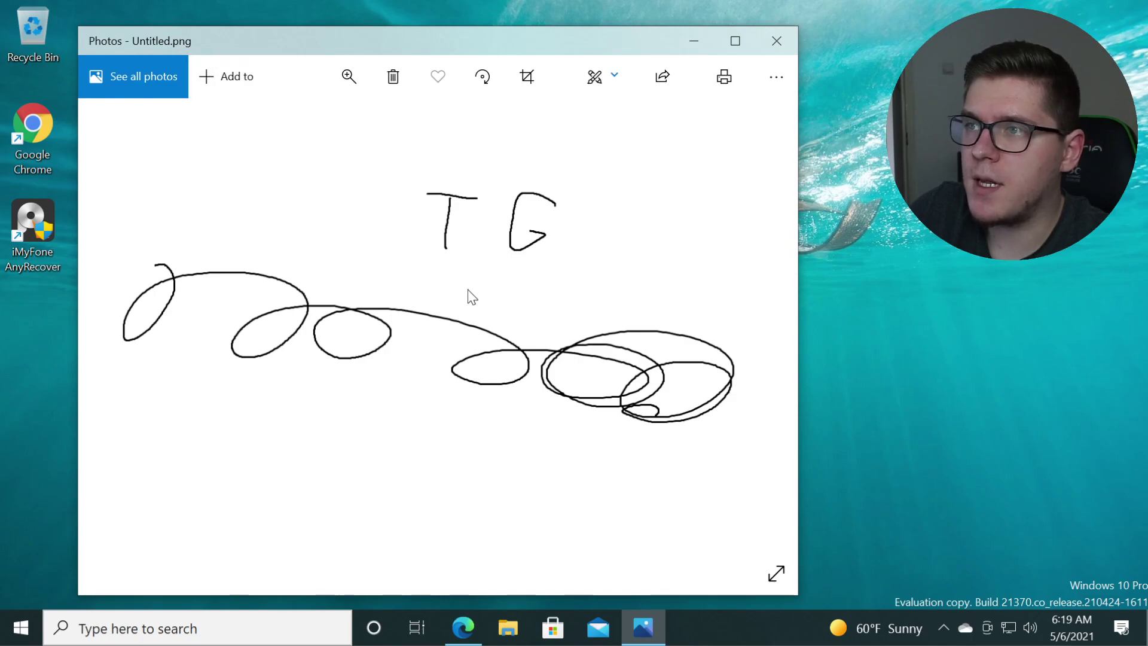
click(774, 43)
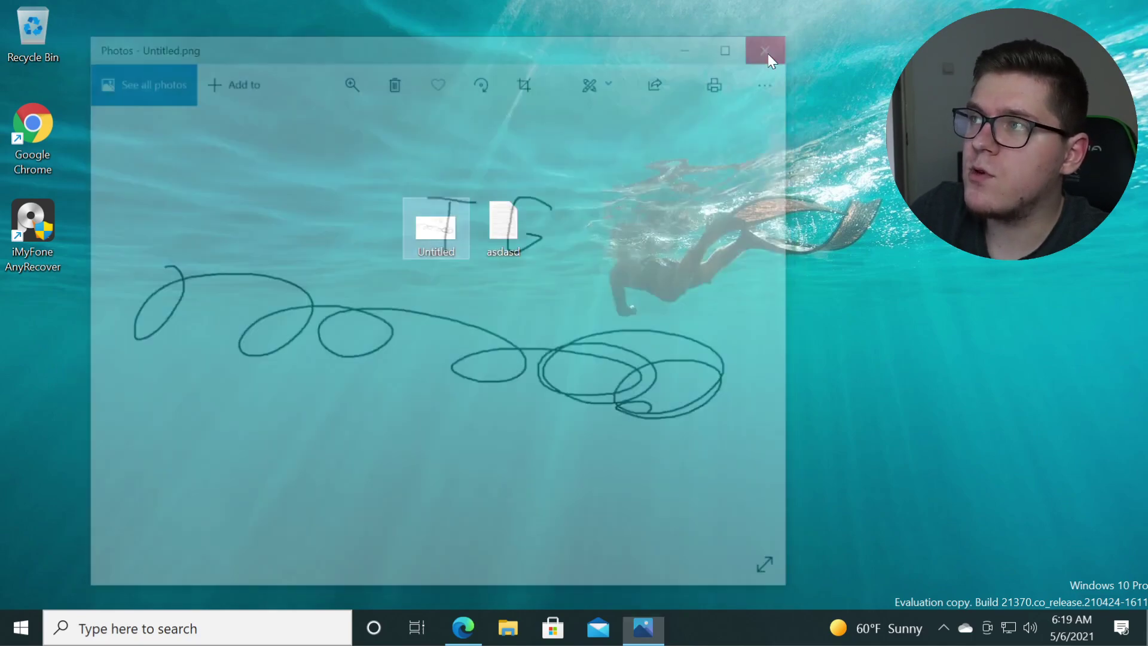
double_click(514, 224)
key(ctrl+a)
key(Right)
key(ctrl+a)
key(Right)
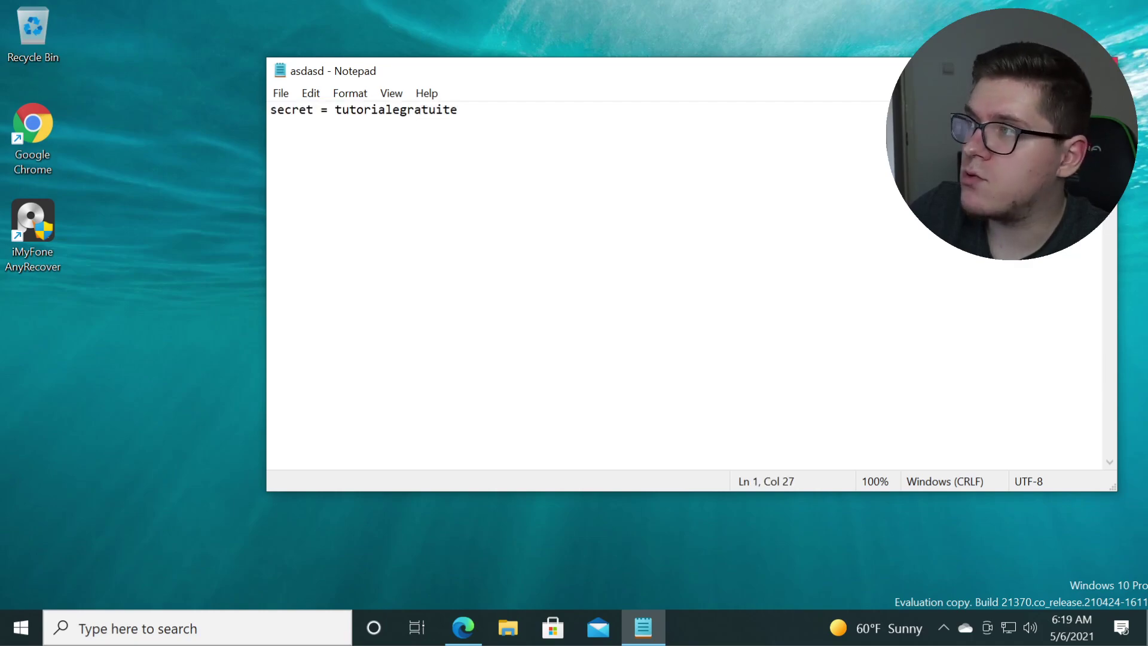
key(alt+F4)
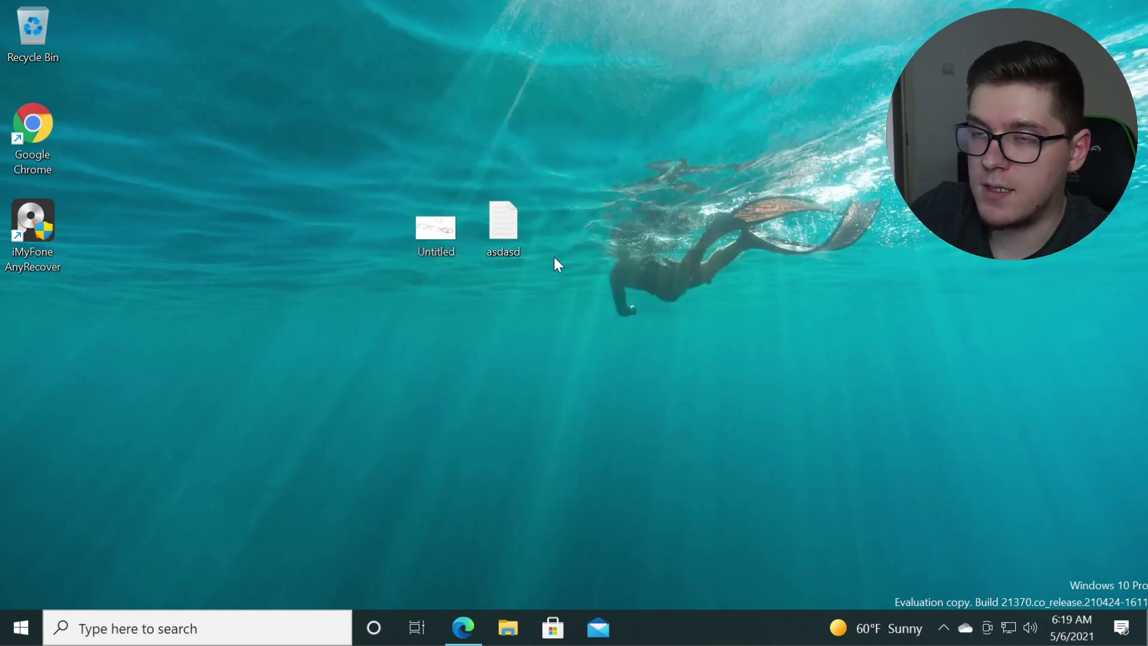
Launch iMyFone AnyRecover with permission to make changes and review the locations it can scan
double_click(62, 224)
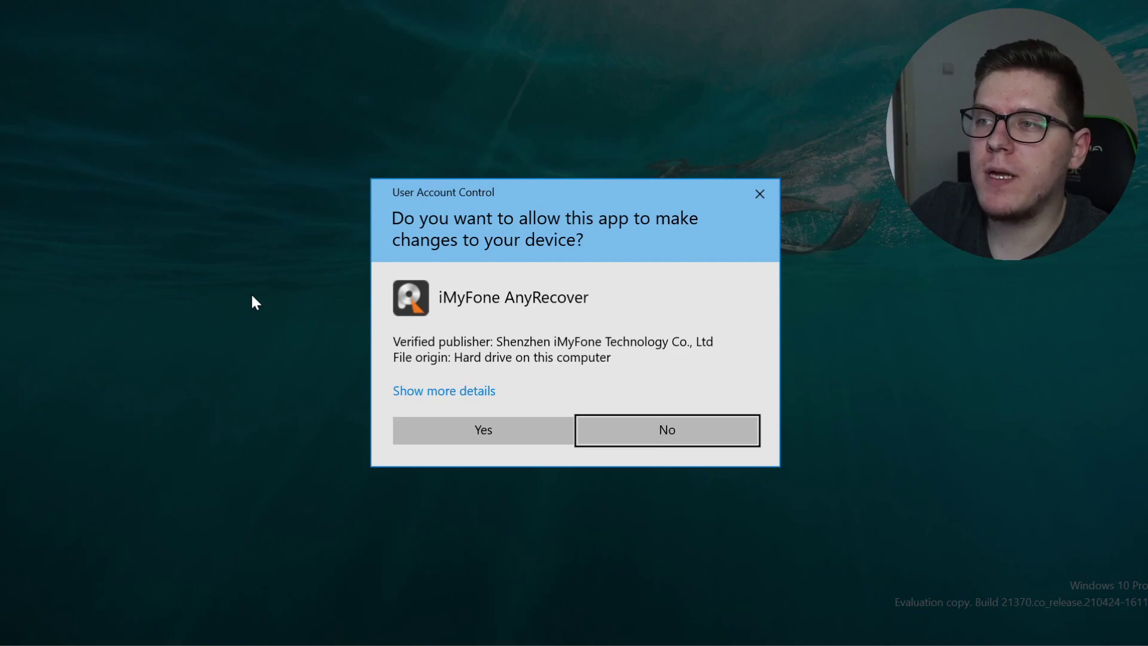
click(476, 436)
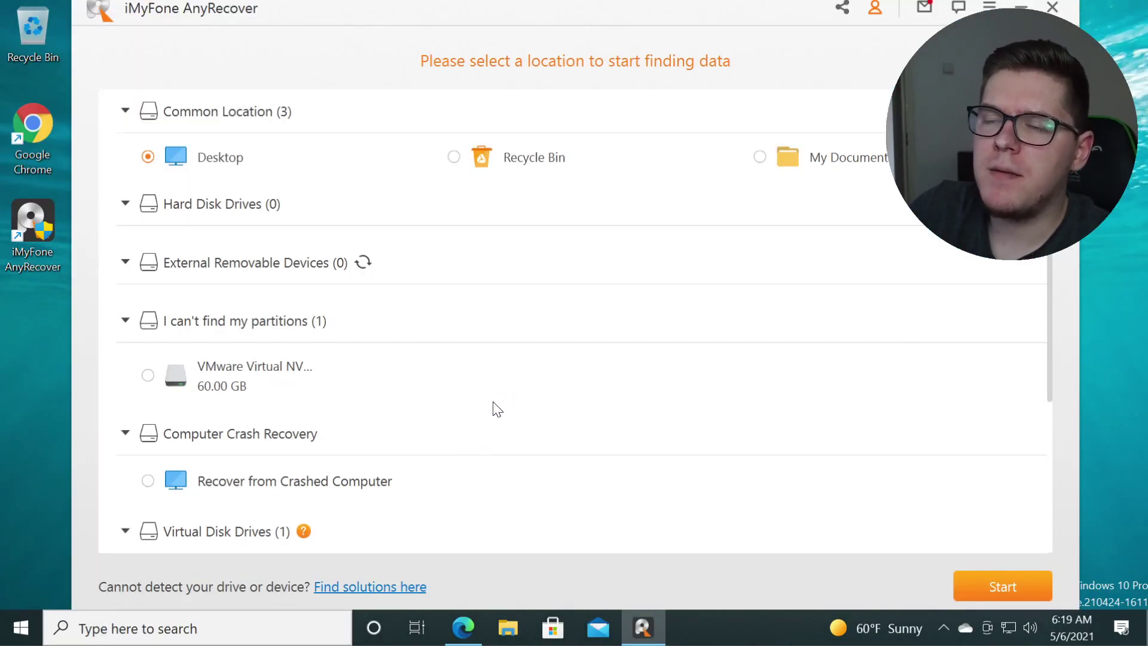
click(244, 129)
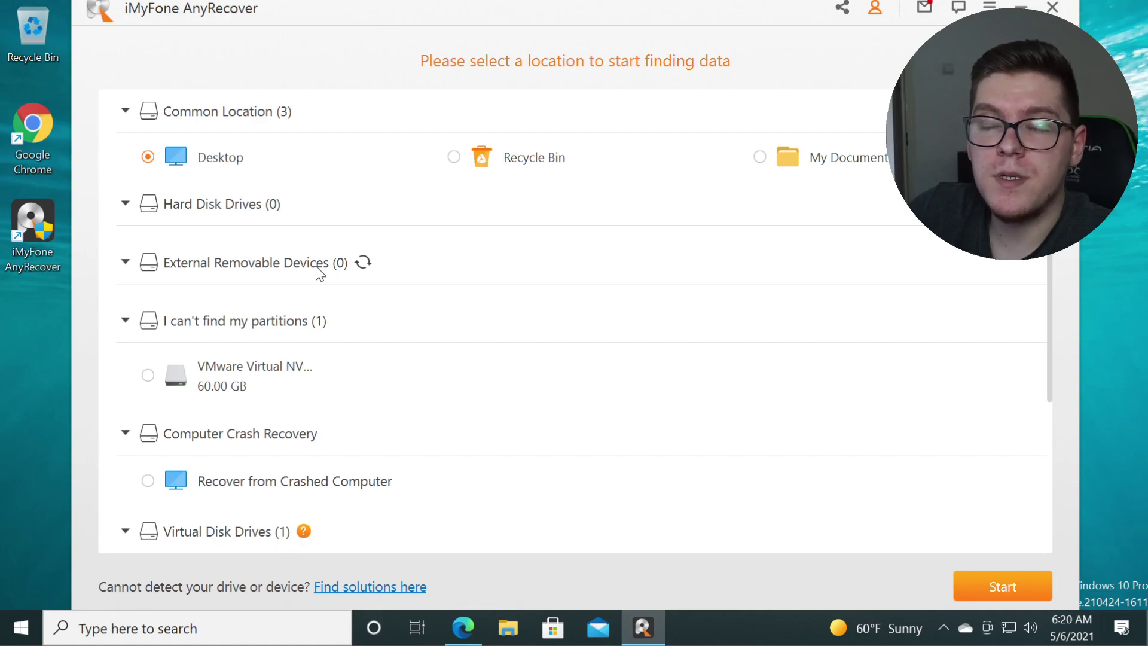
scroll(318, 269, down, 3)
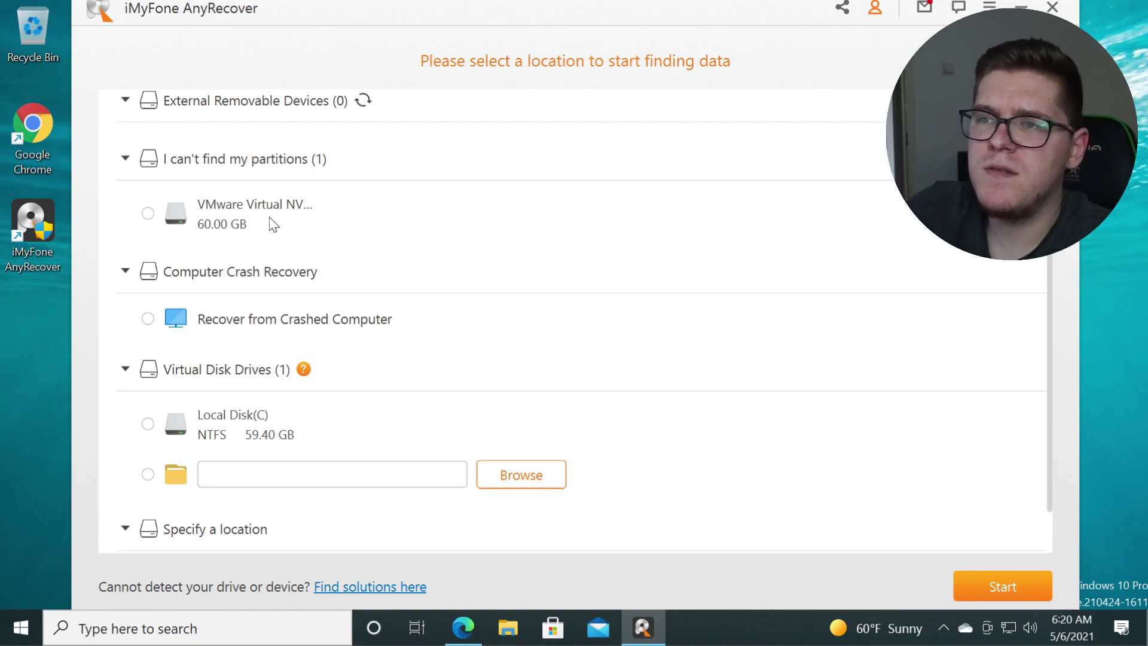
scroll(273, 223, down, 1)
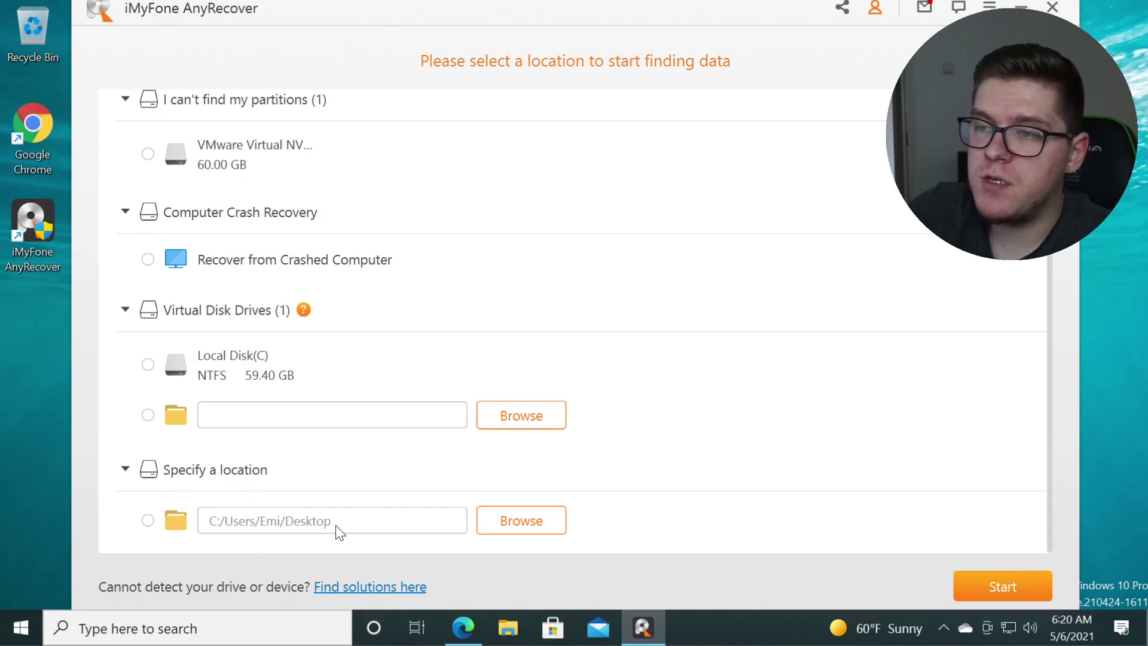
scroll(341, 433, up, 4)
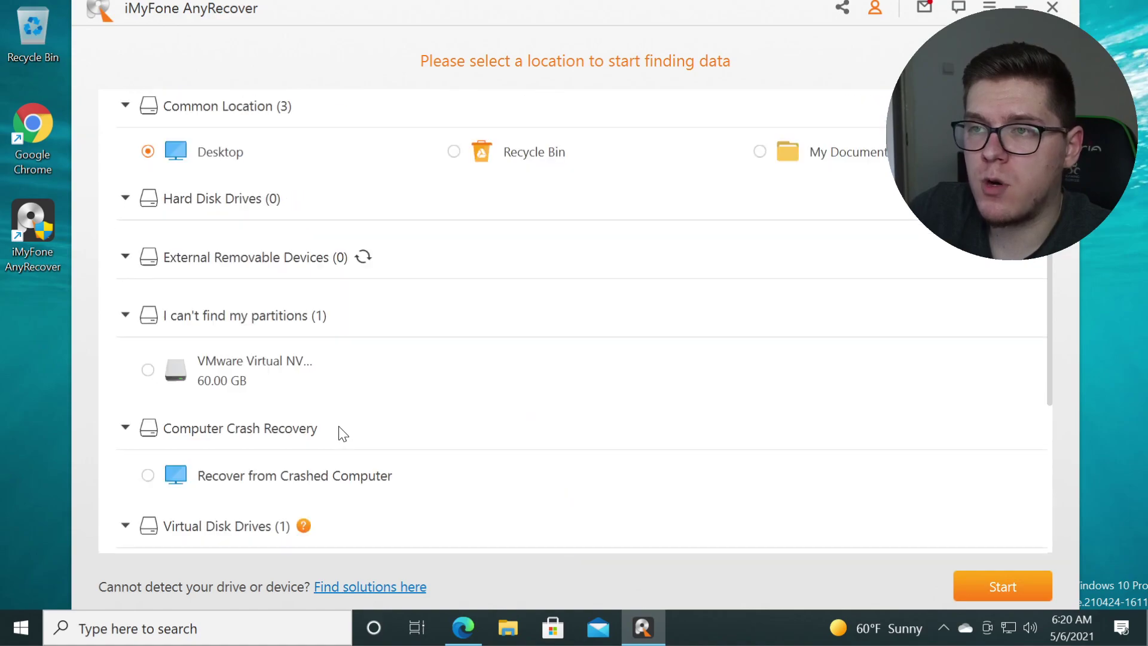
Permanently delete the Untitled image and the asdasd text file from the desktop, and check the Recycle Bin for them
drag(342, 18, 478, 389)
drag(556, 389, 352, 380)
click(966, 371)
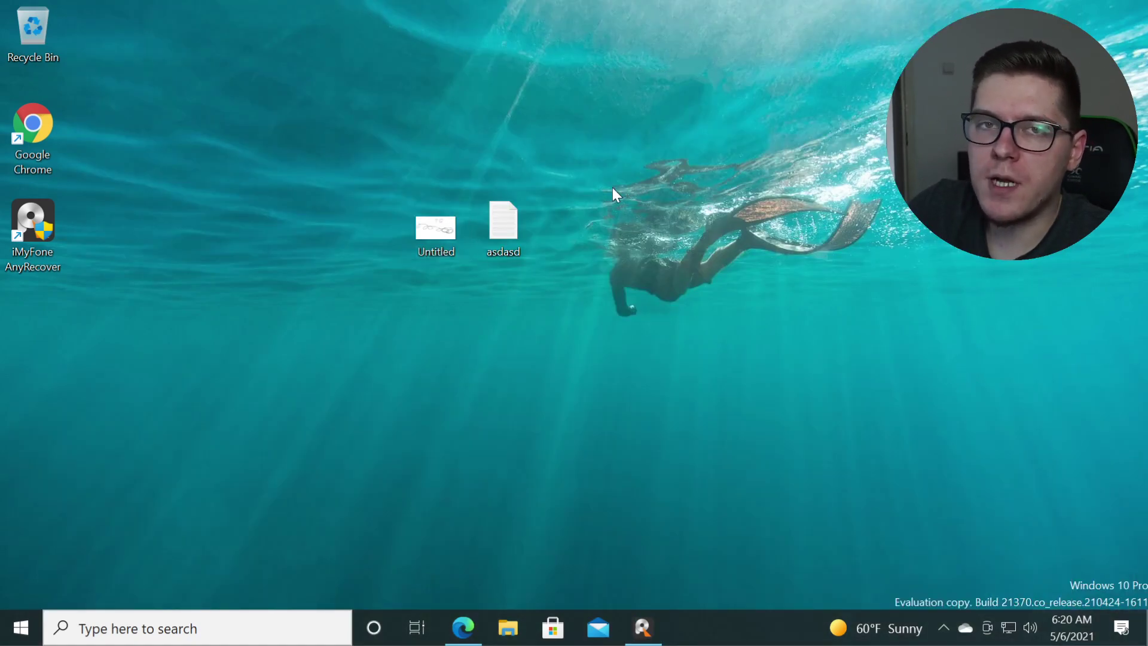
drag(558, 160, 289, 324)
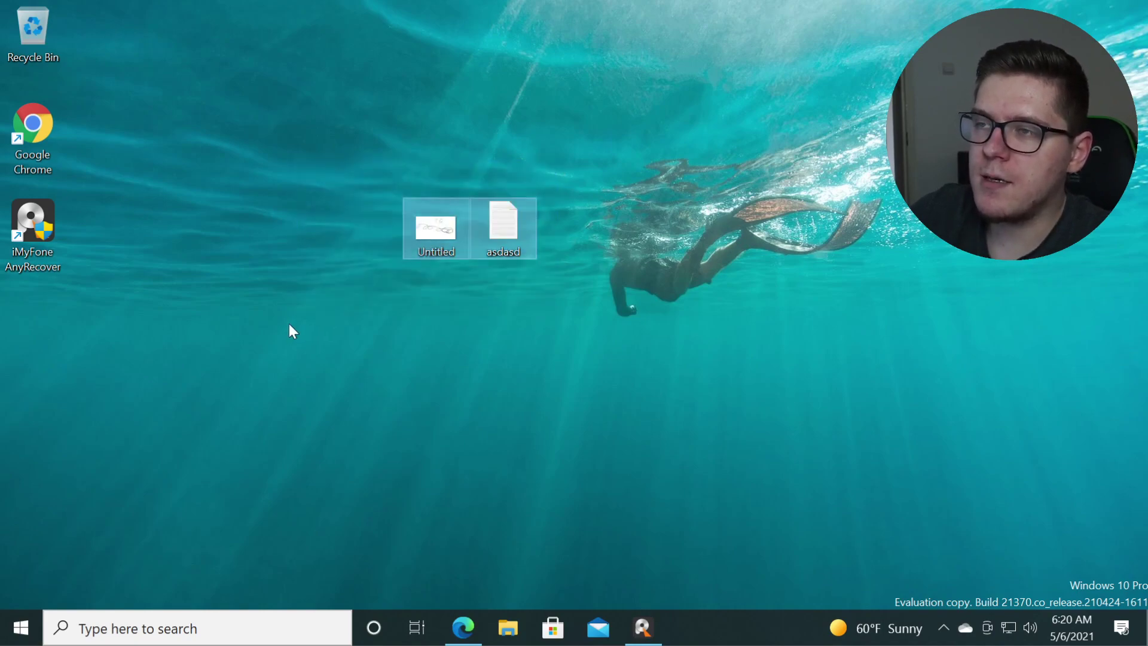
key(shift+Delete)
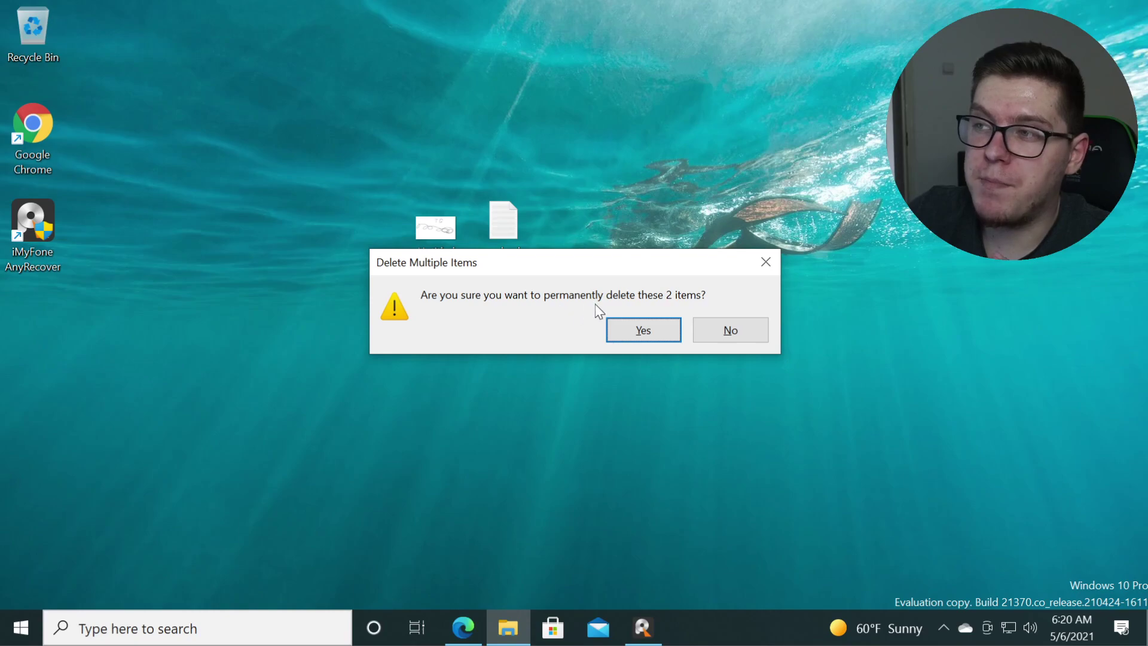
click(636, 332)
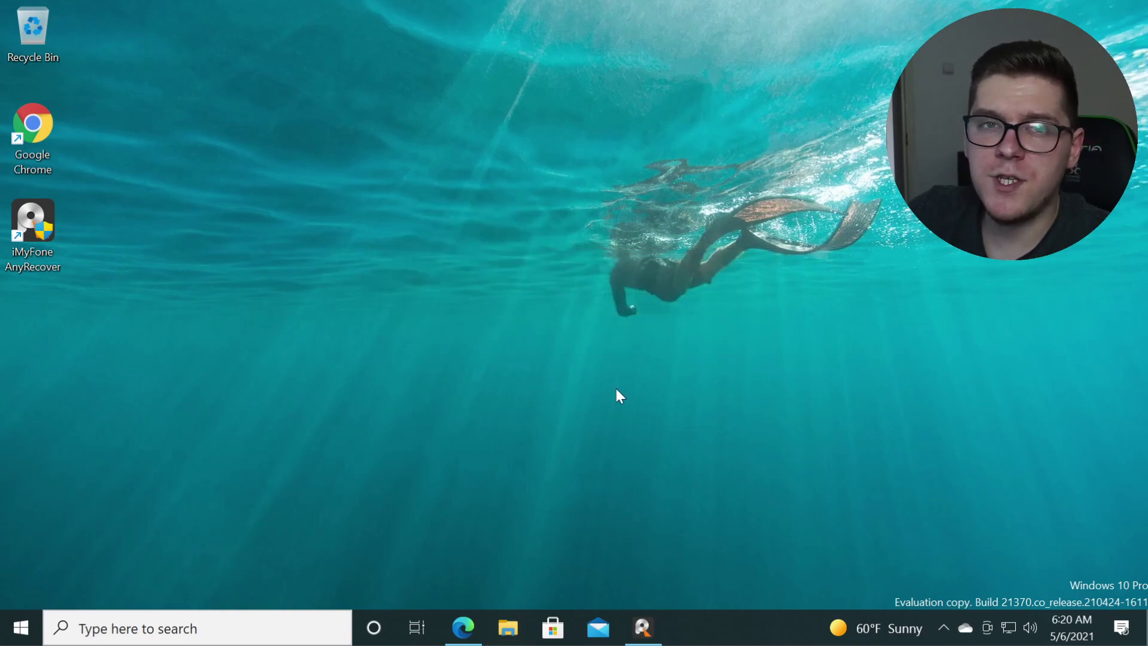
double_click(47, 33)
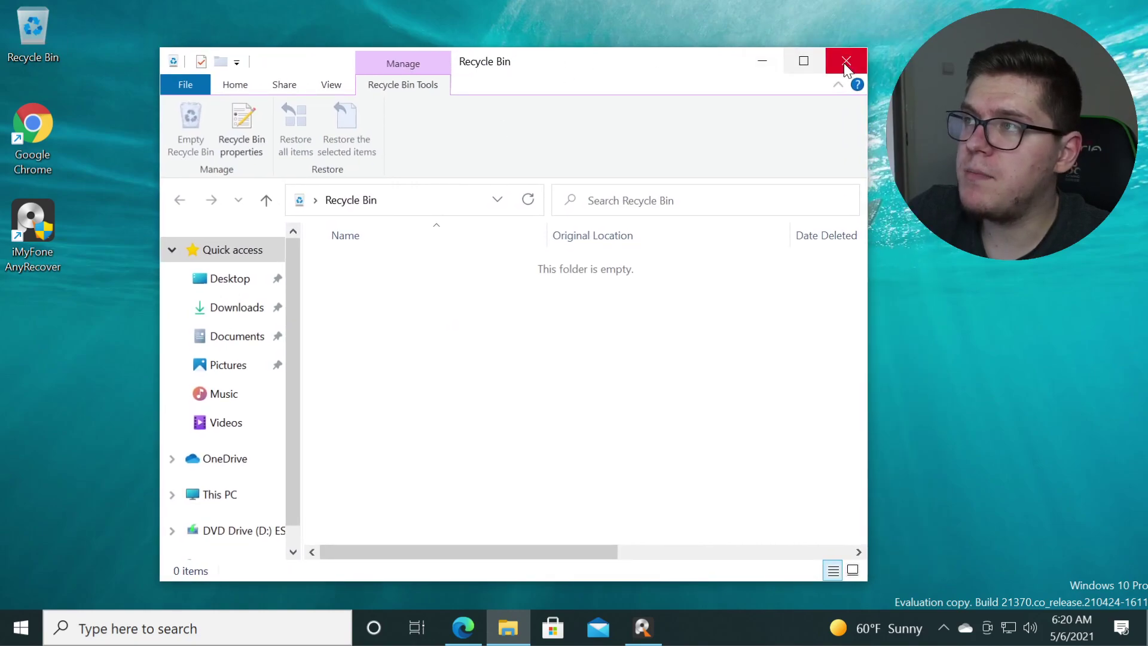
click(839, 60)
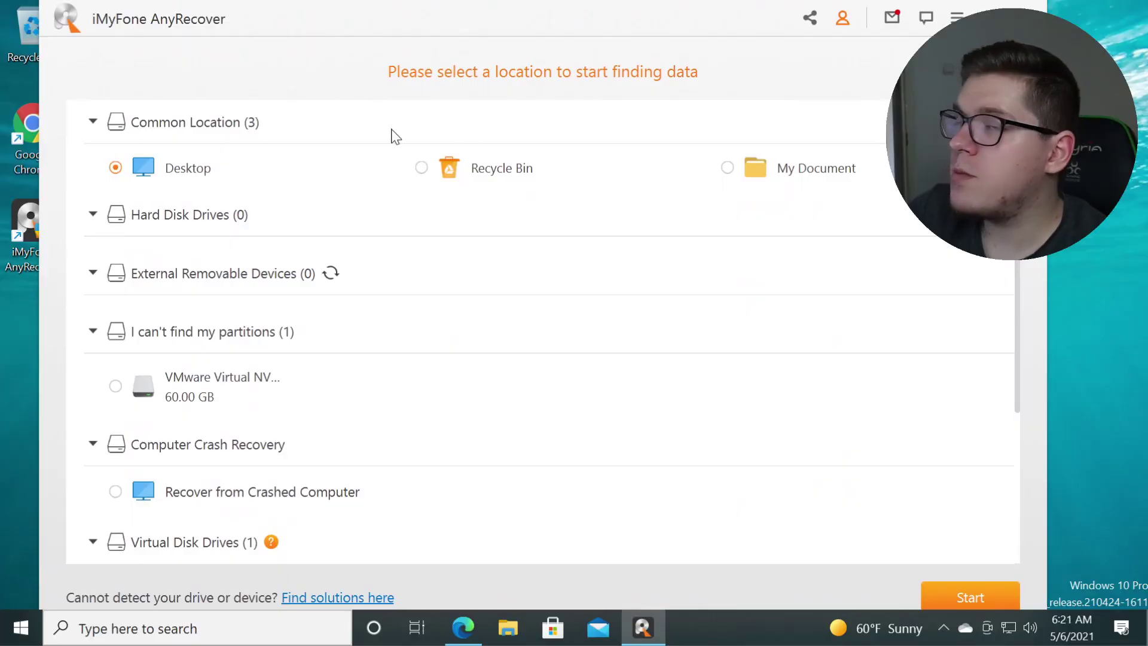
Scan the Desktop location for deleted files and browse the found PNG images, text document and other files
click(964, 593)
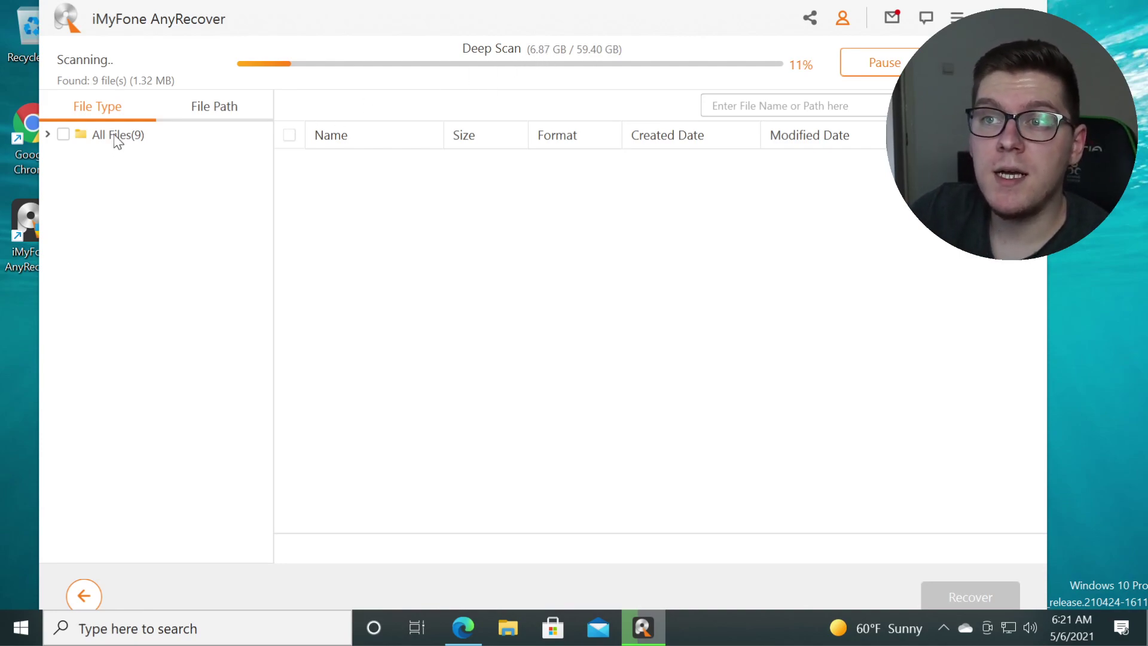
click(48, 136)
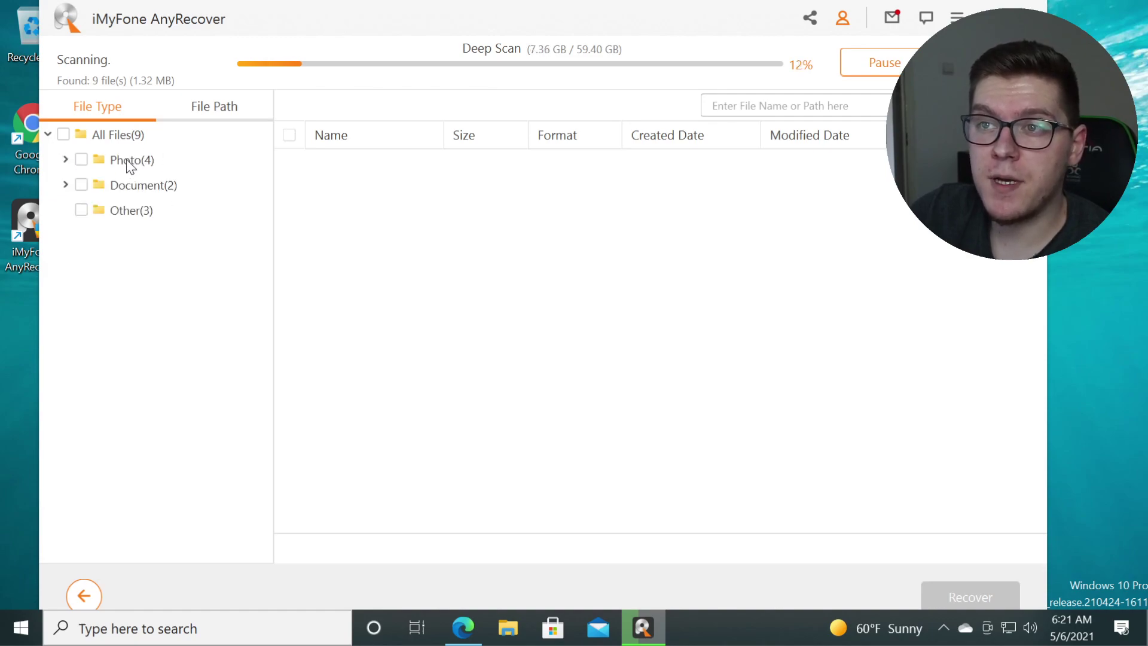
click(130, 162)
click(65, 159)
click(364, 170)
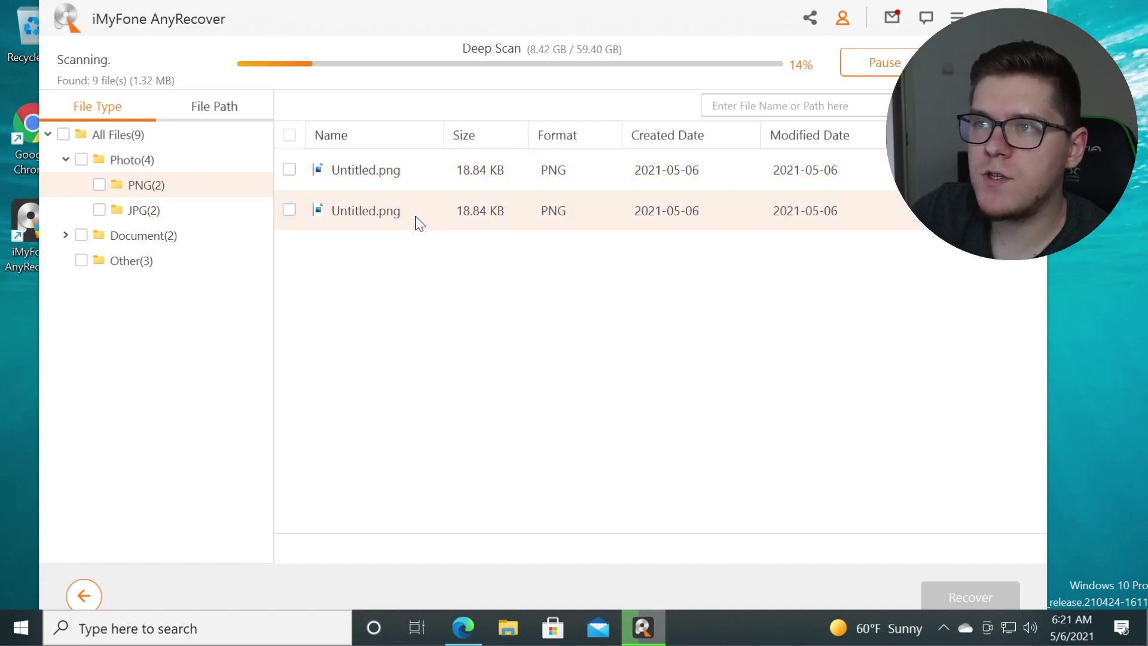
click(120, 237)
click(67, 236)
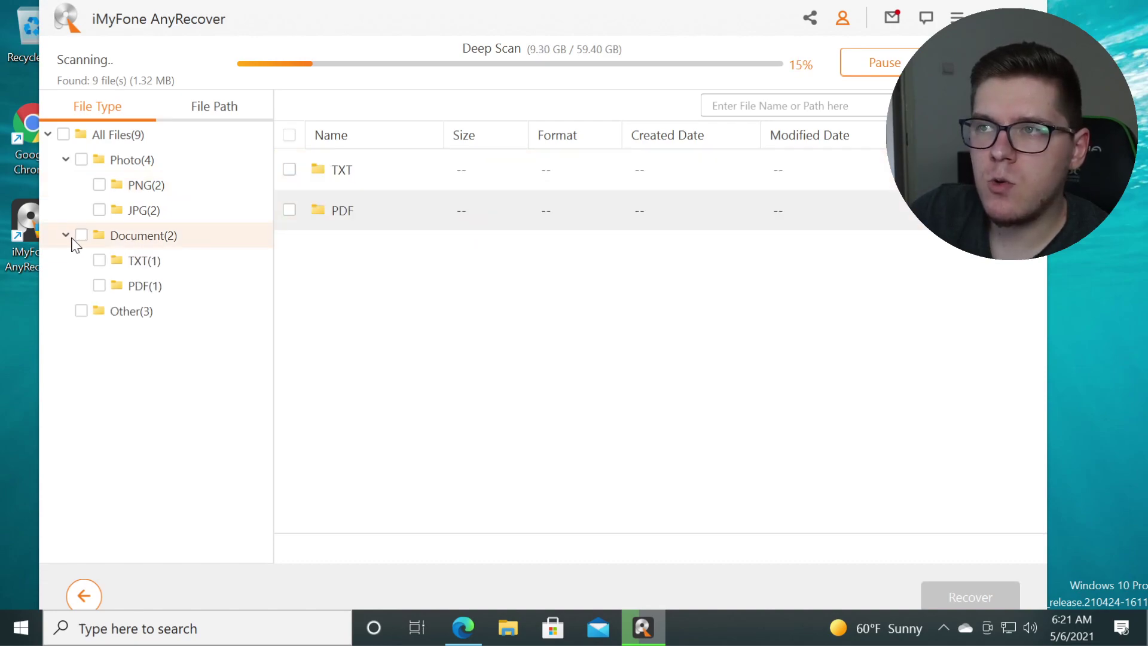
click(373, 179)
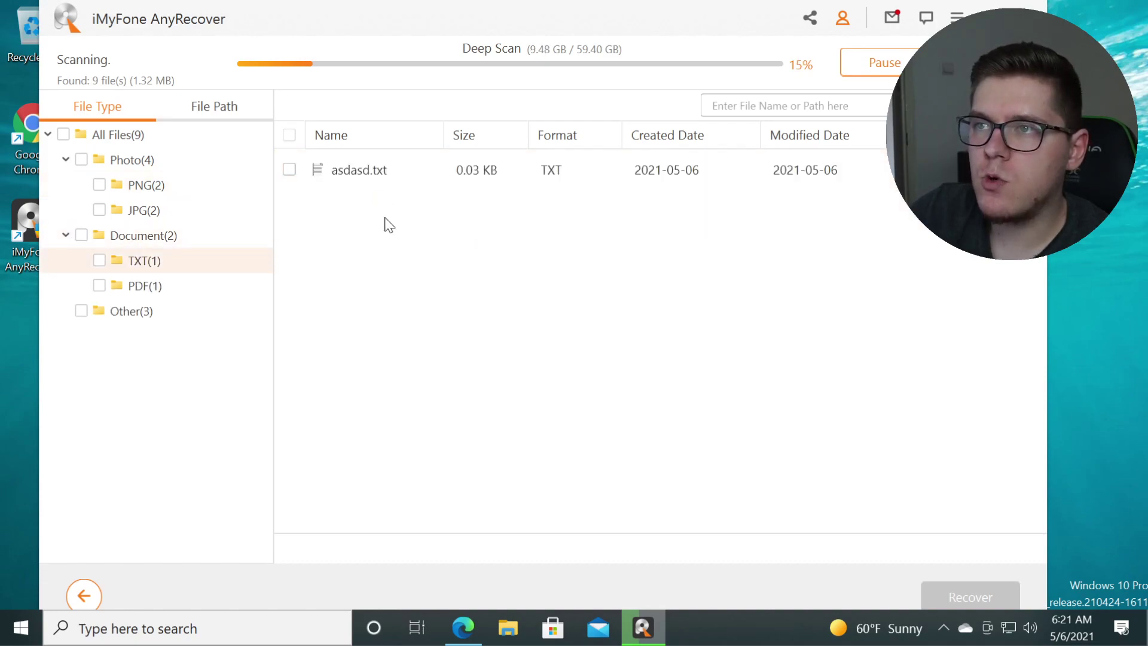
click(96, 316)
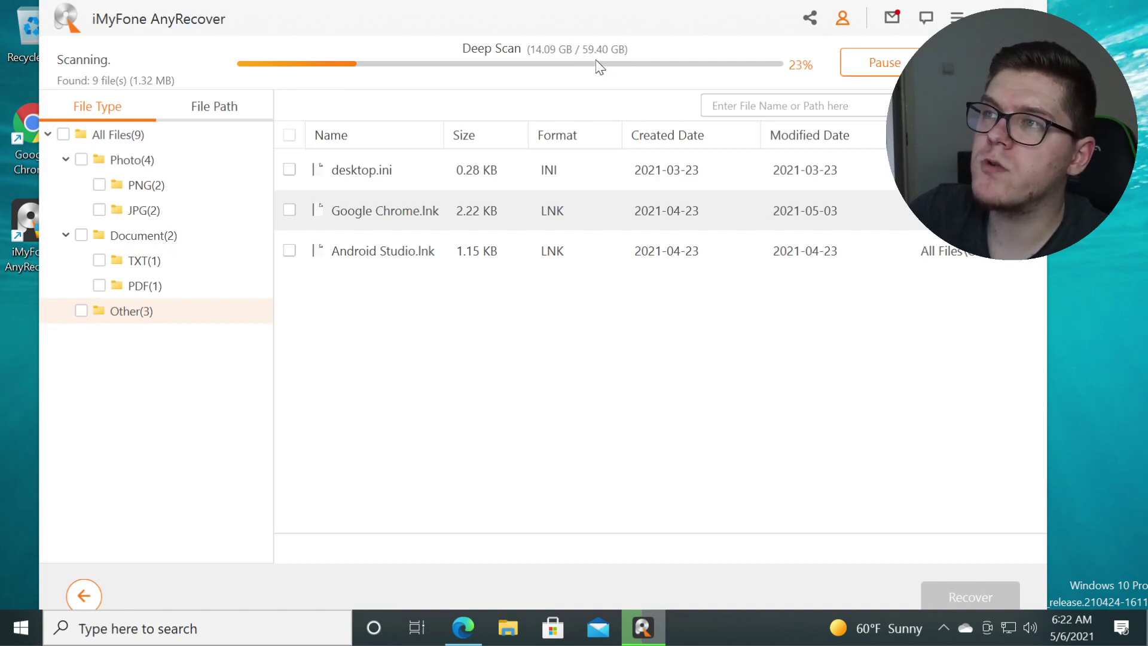
Stop the deep scan early and preview the first Untitled.png among the found PNG photos, enlarging the drawing
click(960, 62)
click(571, 382)
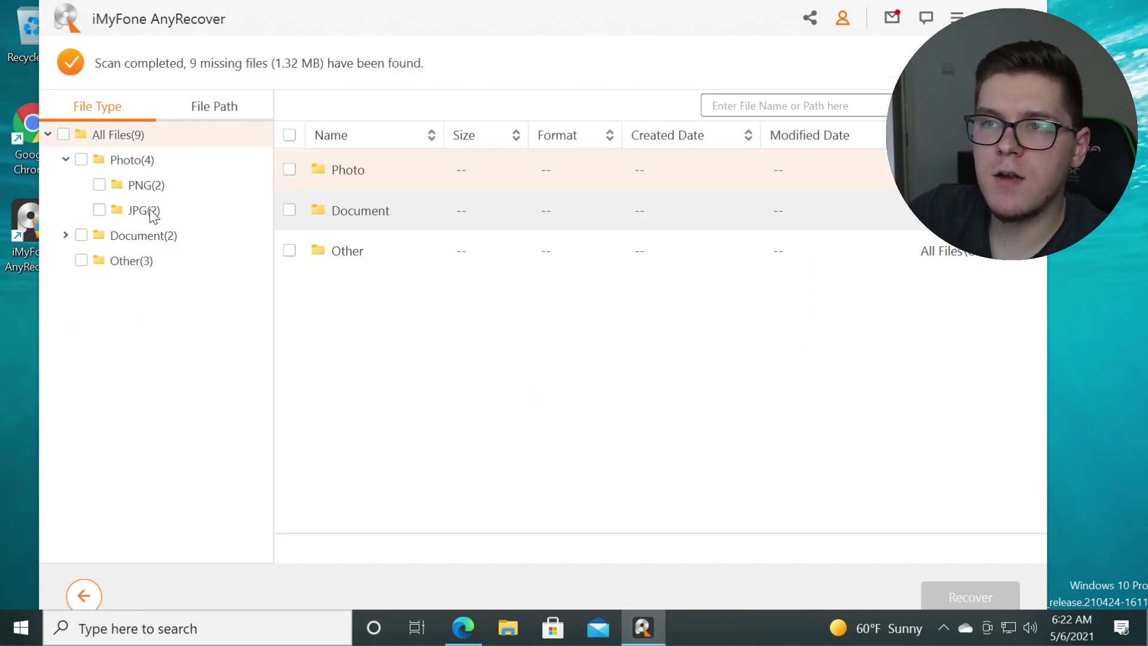
click(155, 187)
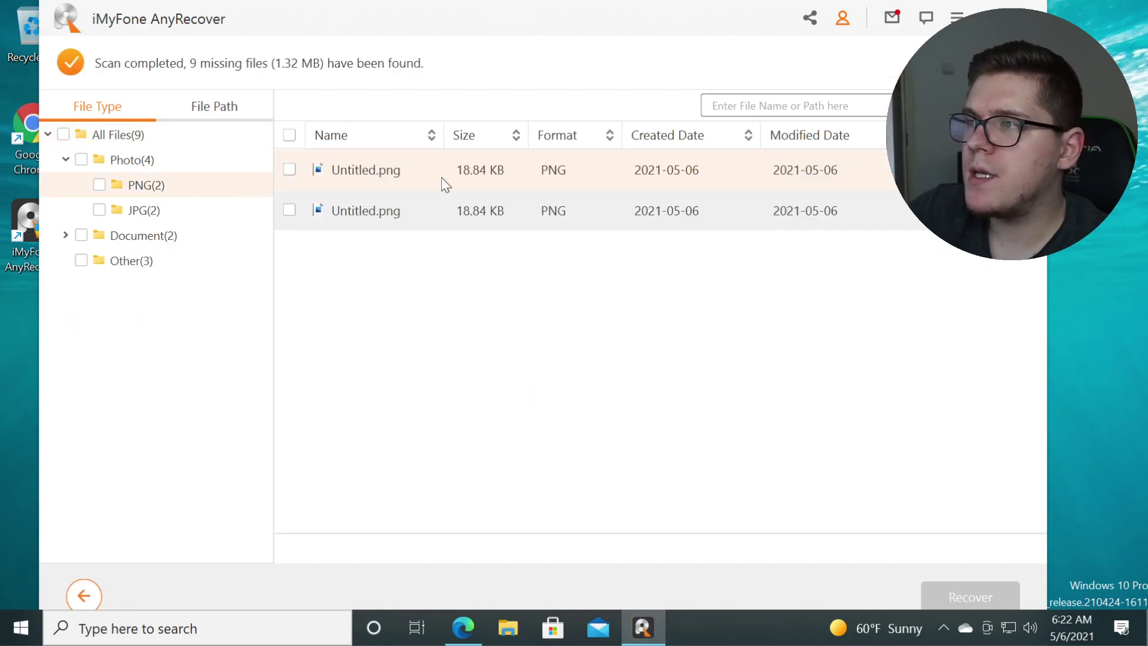
double_click(424, 177)
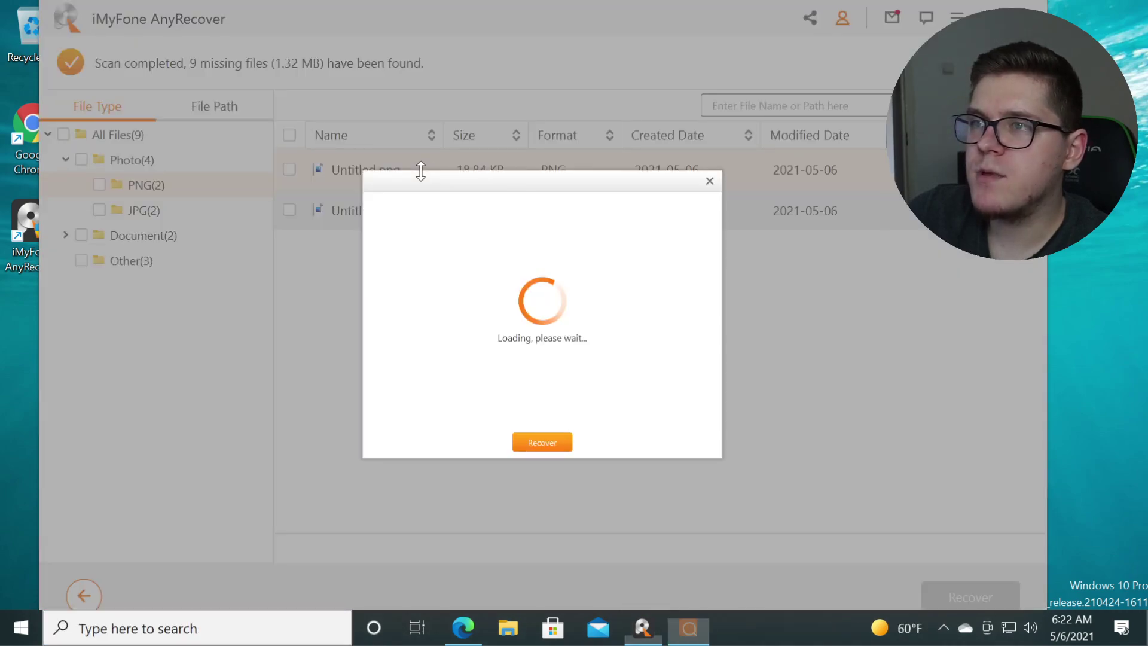
drag(497, 191, 594, 263)
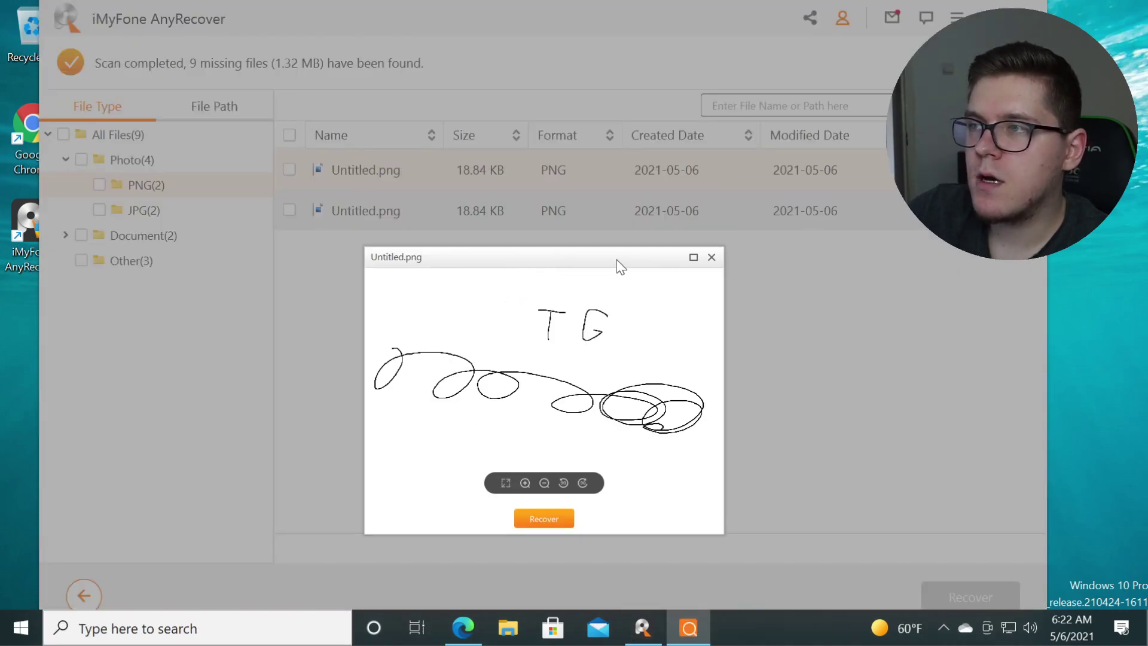
click(709, 257)
double_click(423, 174)
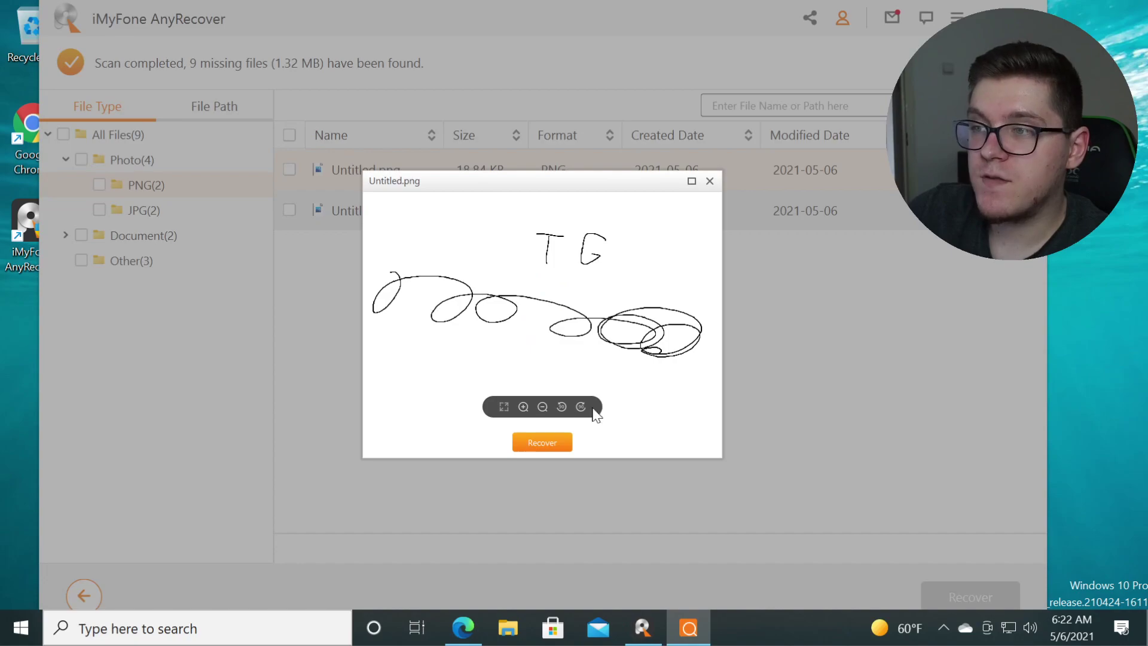
click(522, 407)
click(523, 407)
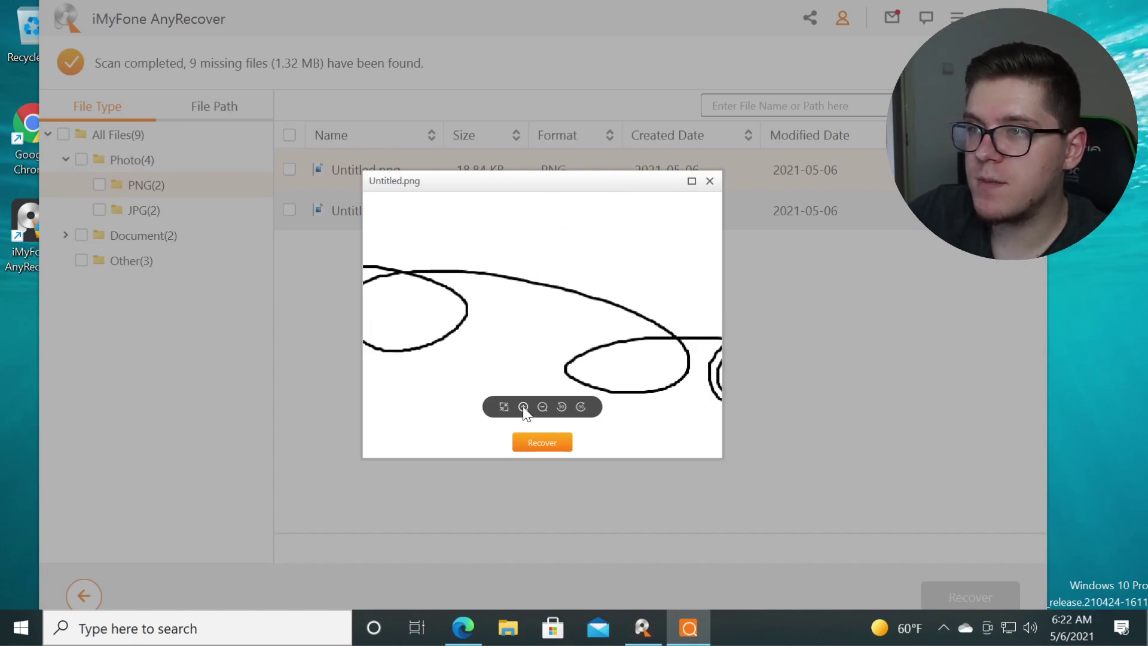
Recover Untitled.png to the Desktop, accepting the source partition as save location, and open the recovered image to check it
click(542, 442)
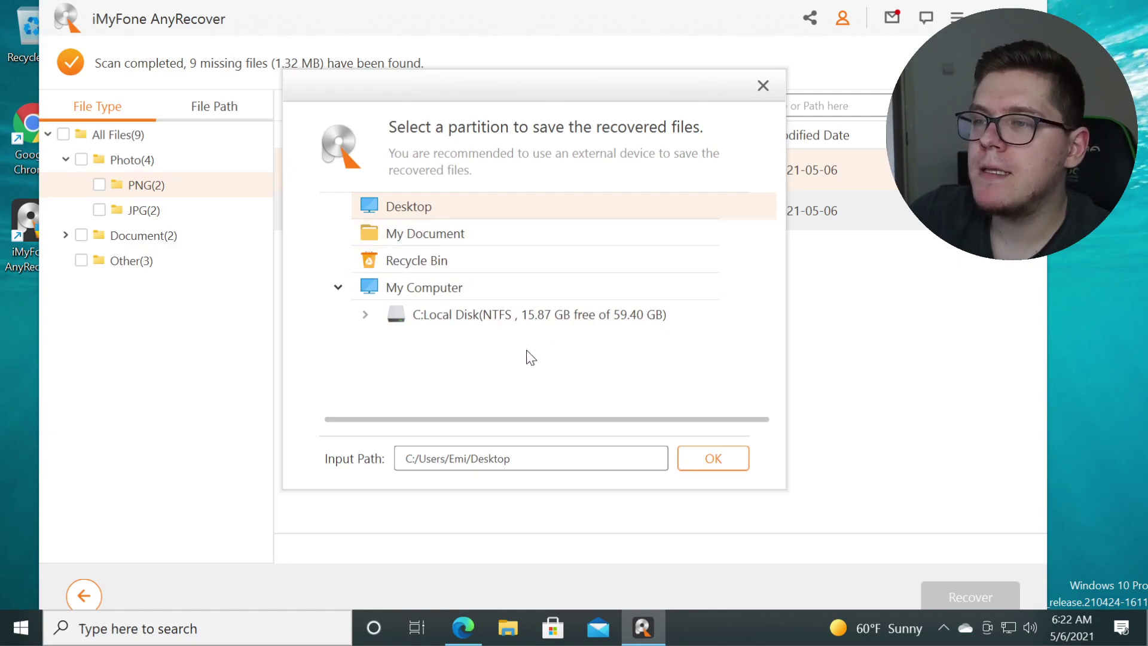
click(715, 453)
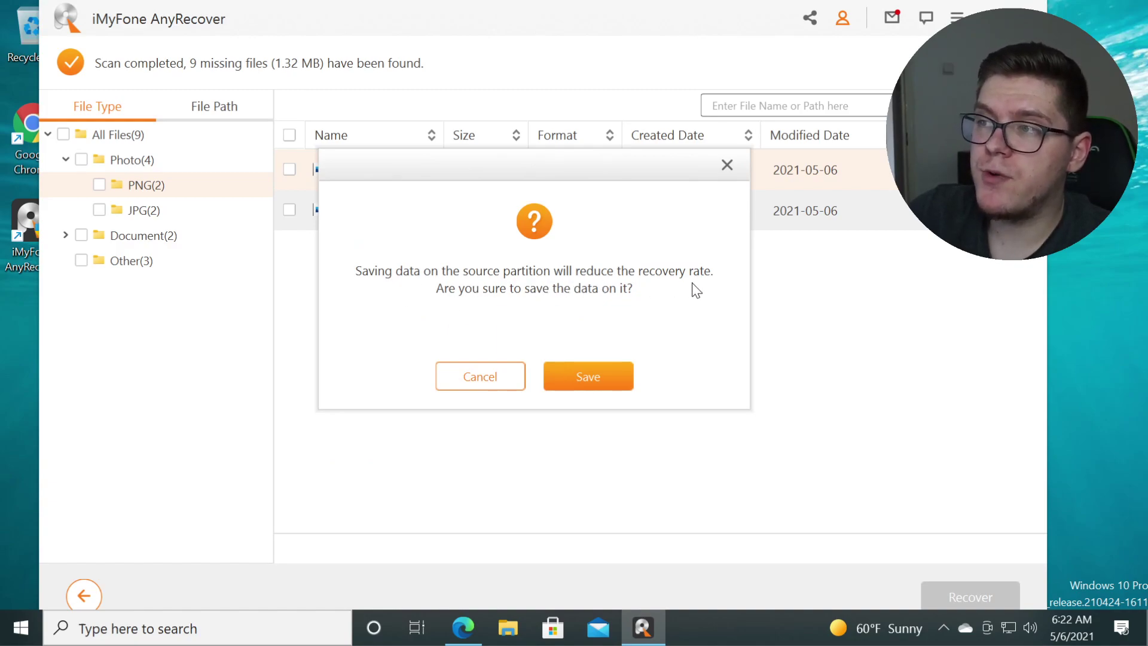
click(586, 382)
click(538, 378)
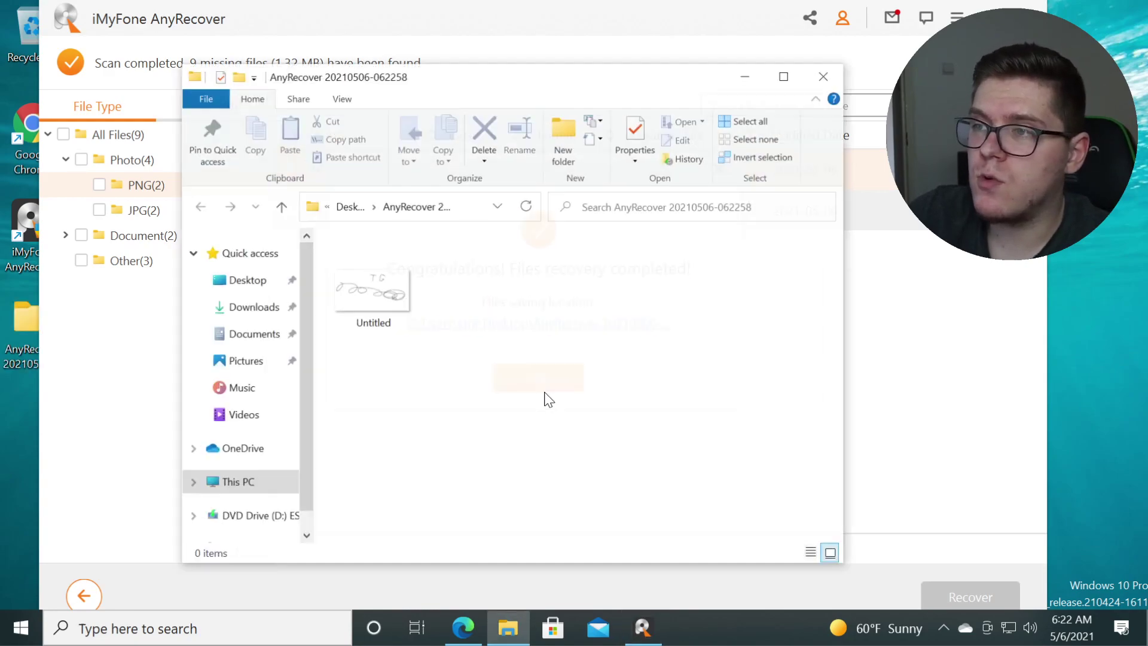
click(373, 299)
double_click(374, 299)
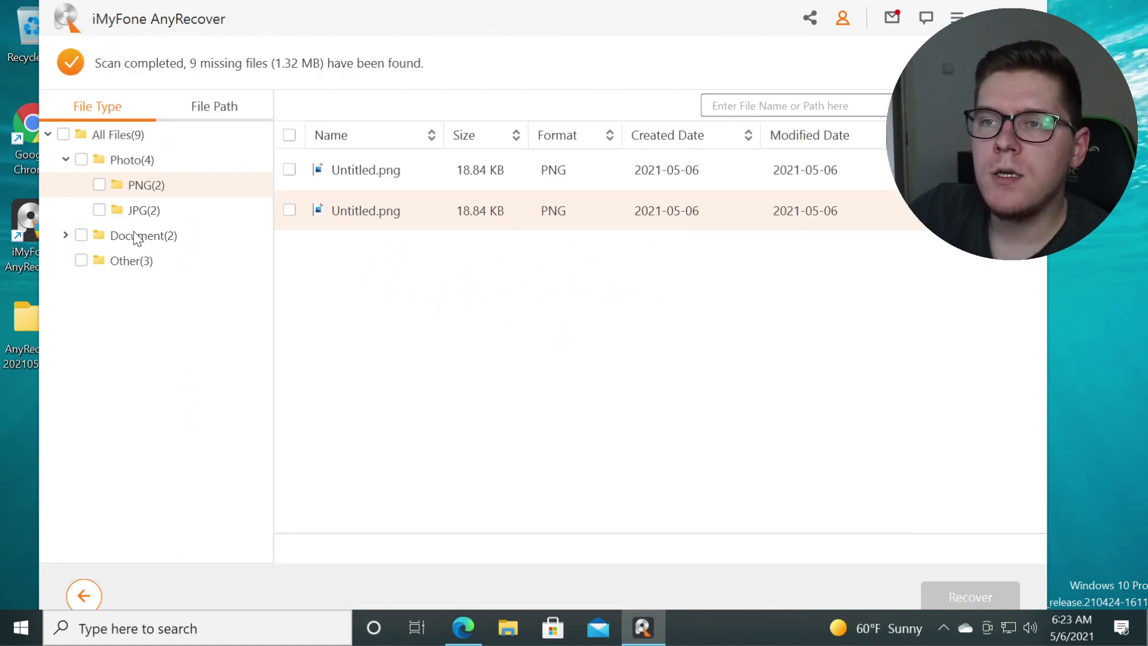
Preview asdasd.txt among the found TXT documents and recover it to the Desktop, accepting the source partition
click(133, 235)
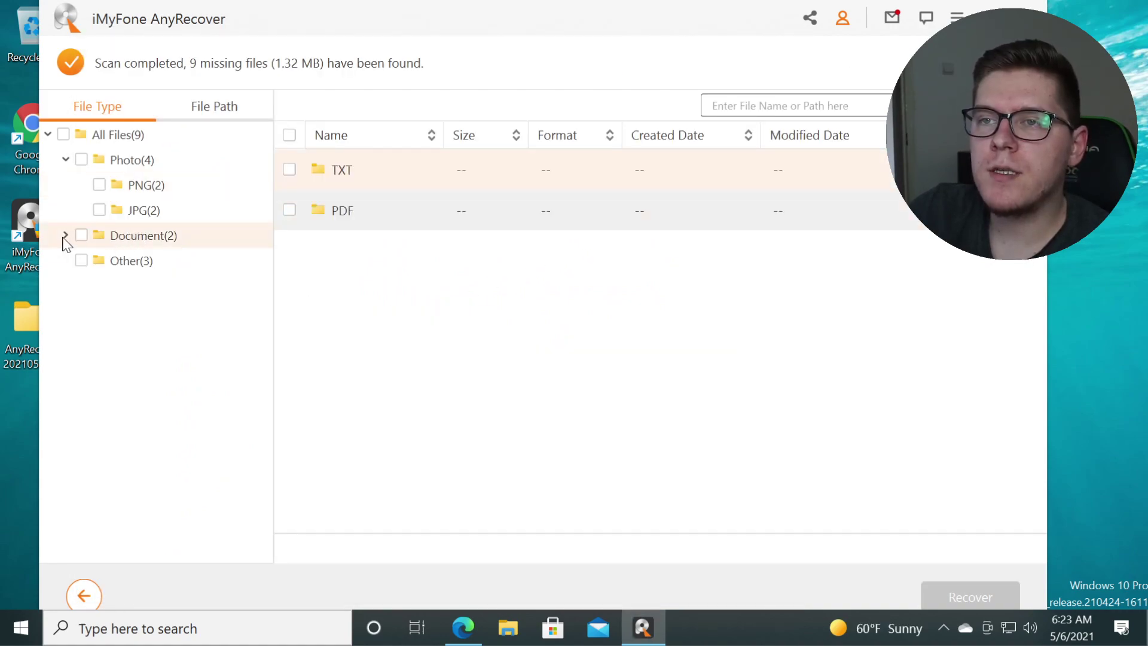
double_click(365, 169)
double_click(393, 174)
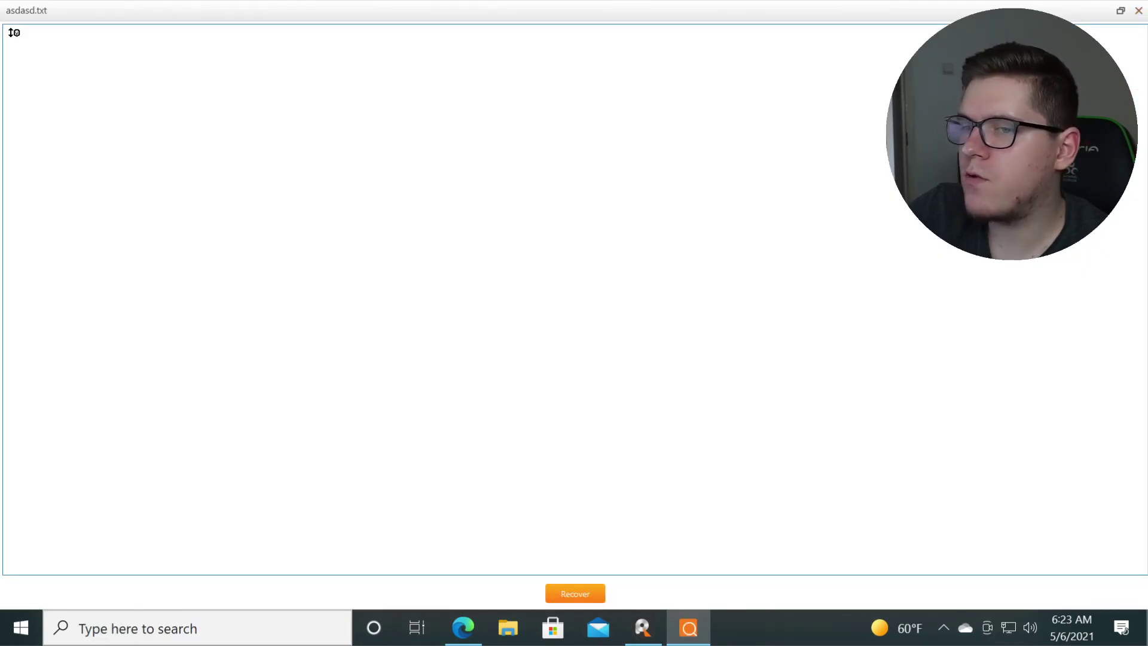
click(568, 596)
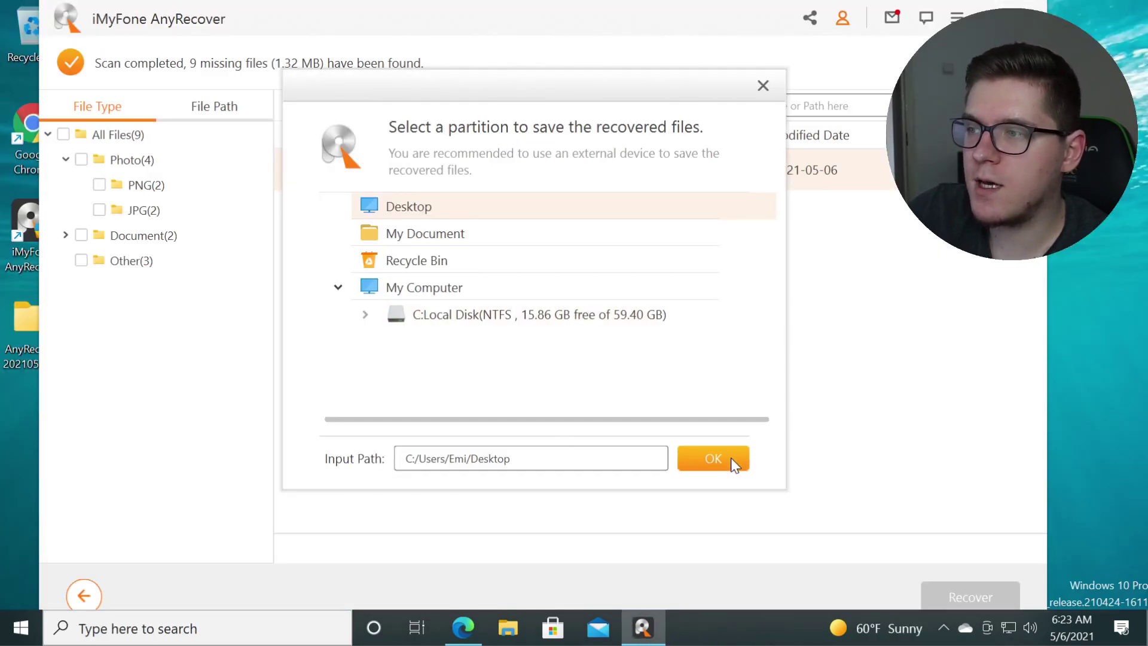
click(730, 458)
click(585, 385)
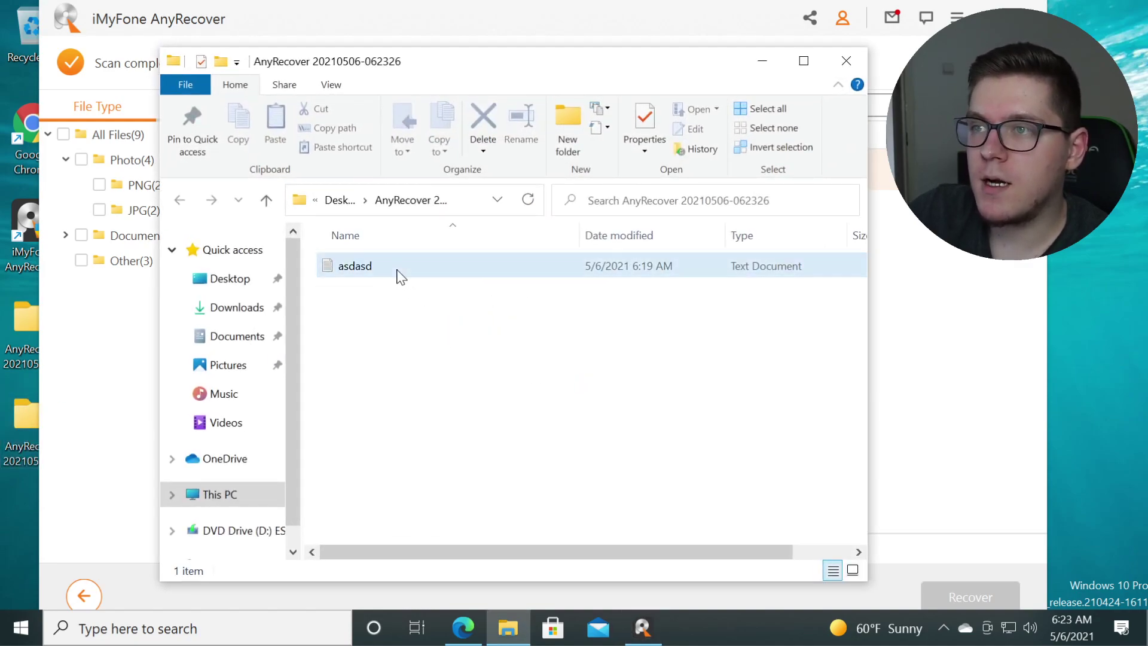
Open the recovered asdasd text file in Notepad, examine its first line and close it
double_click(397, 270)
click(446, 110)
double_click(446, 110)
click(445, 109)
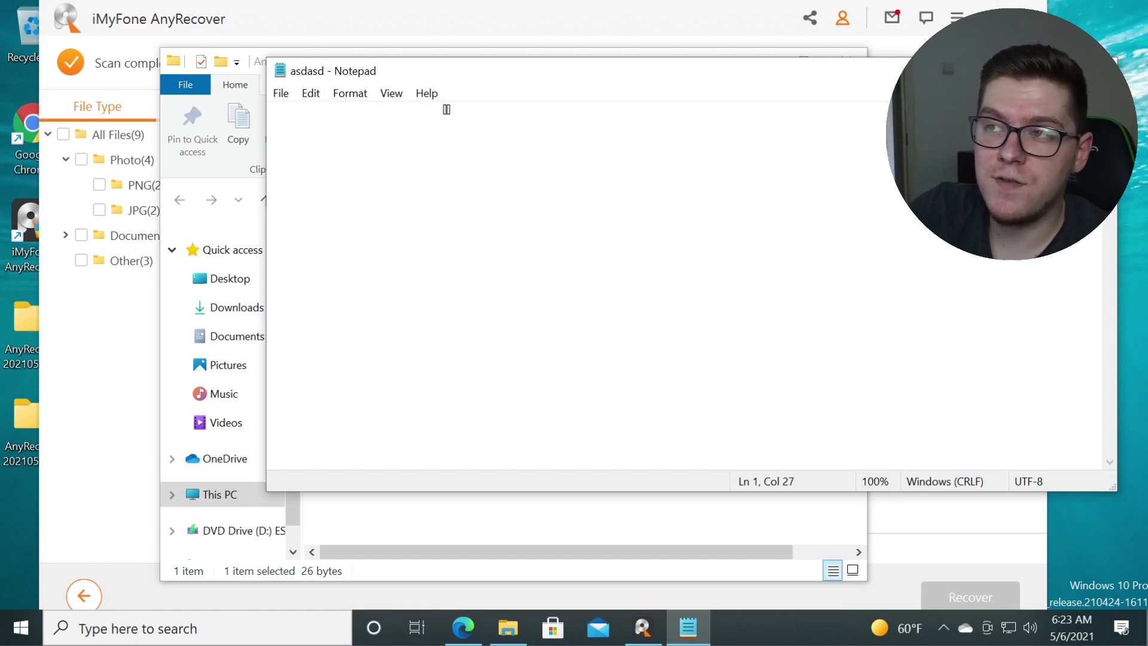
triple_click(445, 109)
click(446, 110)
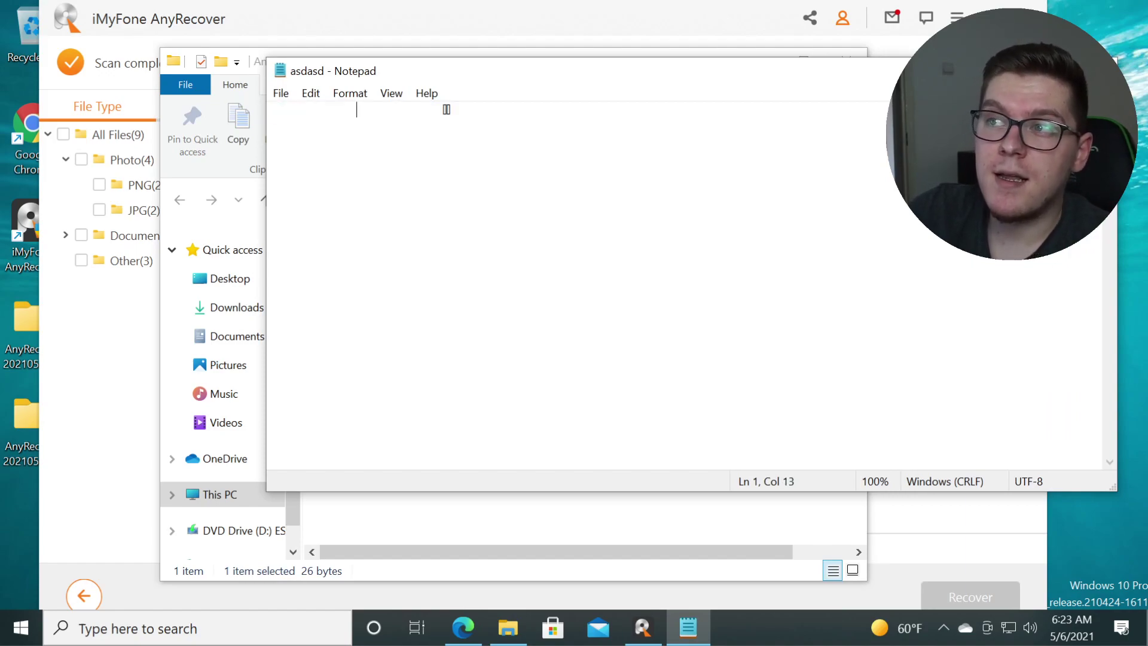
key(alt+F4)
click(541, 366)
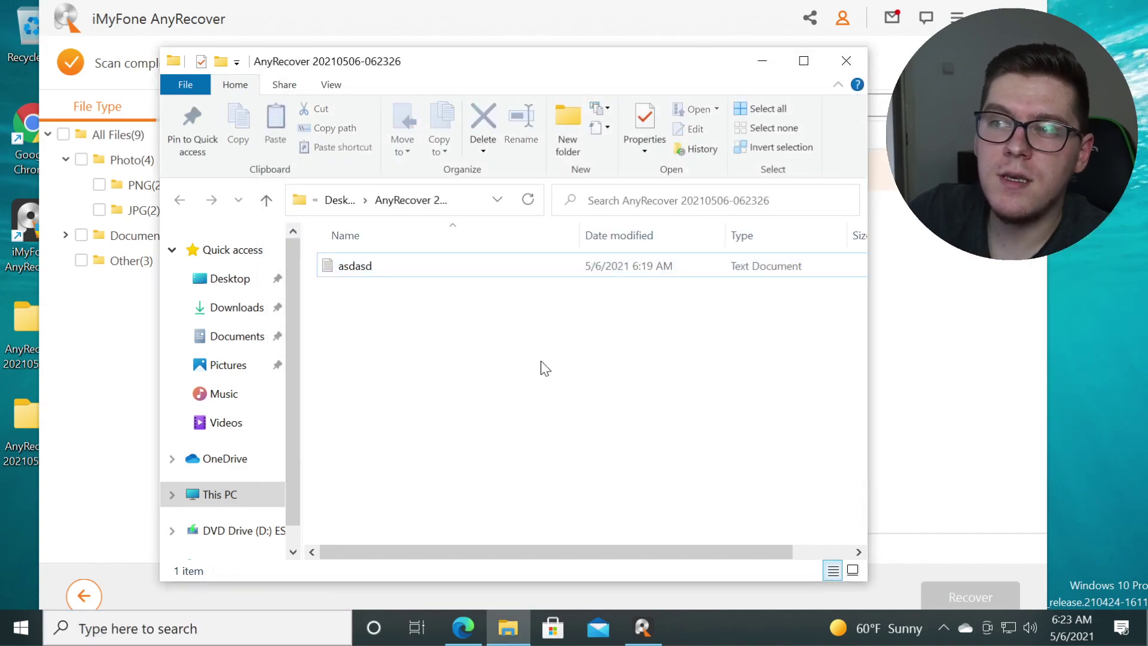
Reopen the recovered asdasd text file, repeatedly select all its text to inspect the content, and close Notepad and the recovery folder
double_click(407, 267)
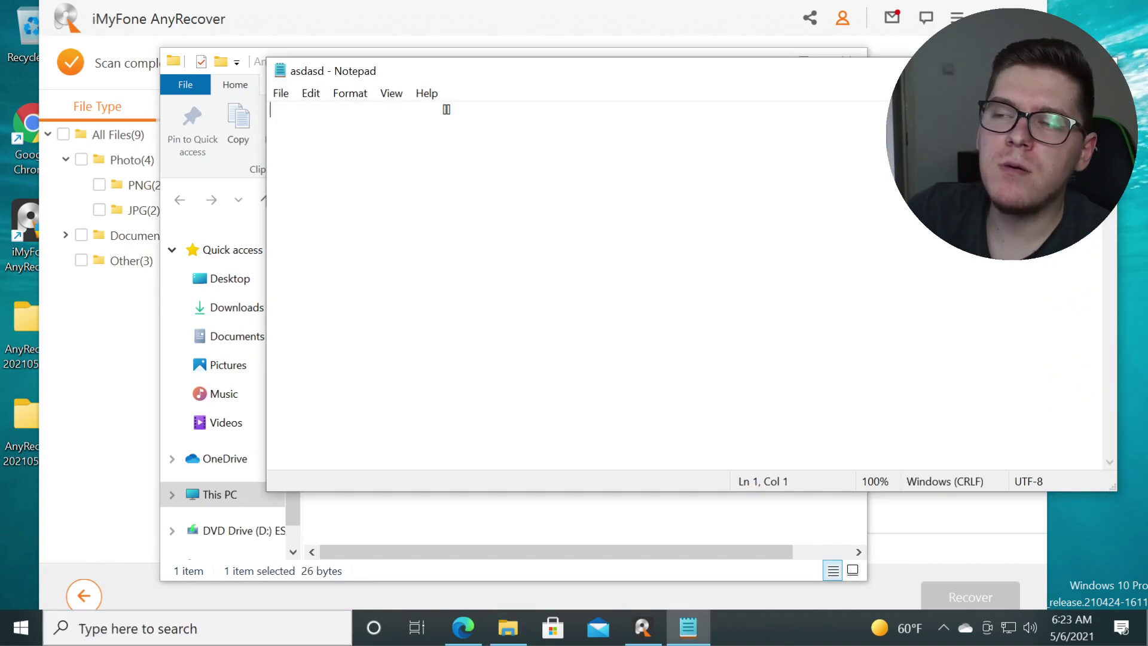
key(ctrl+a)
key(End)
drag(574, 173, 320, 158)
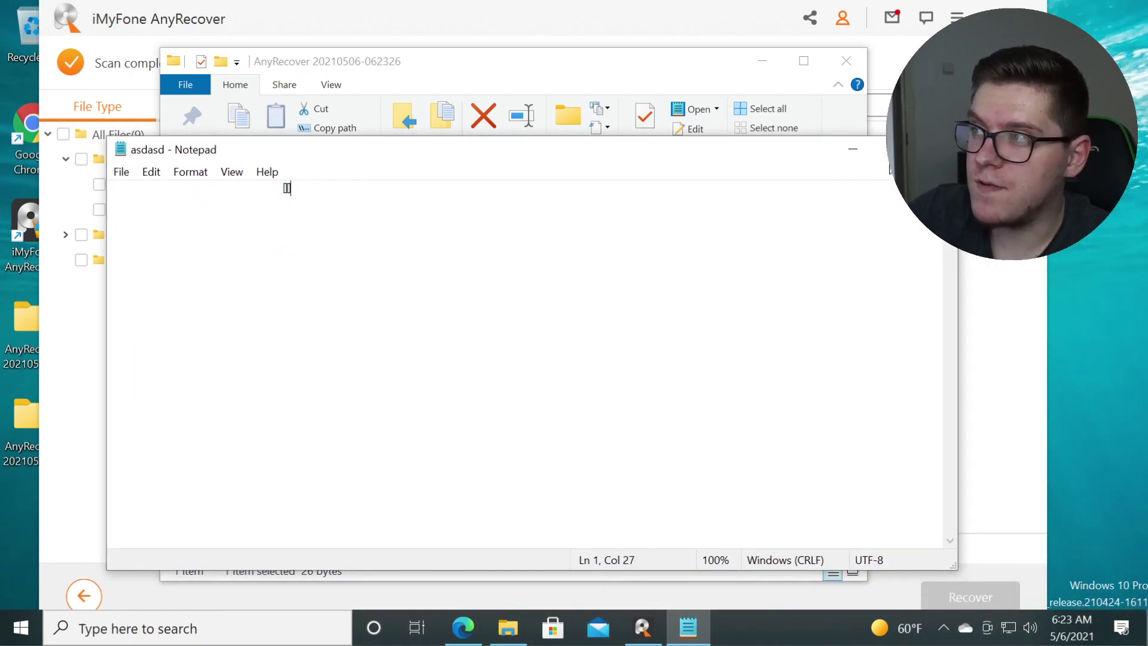
key(ctrl+a)
key(End)
key(ctrl+a)
key(End)
key(ctrl+a)
key(End)
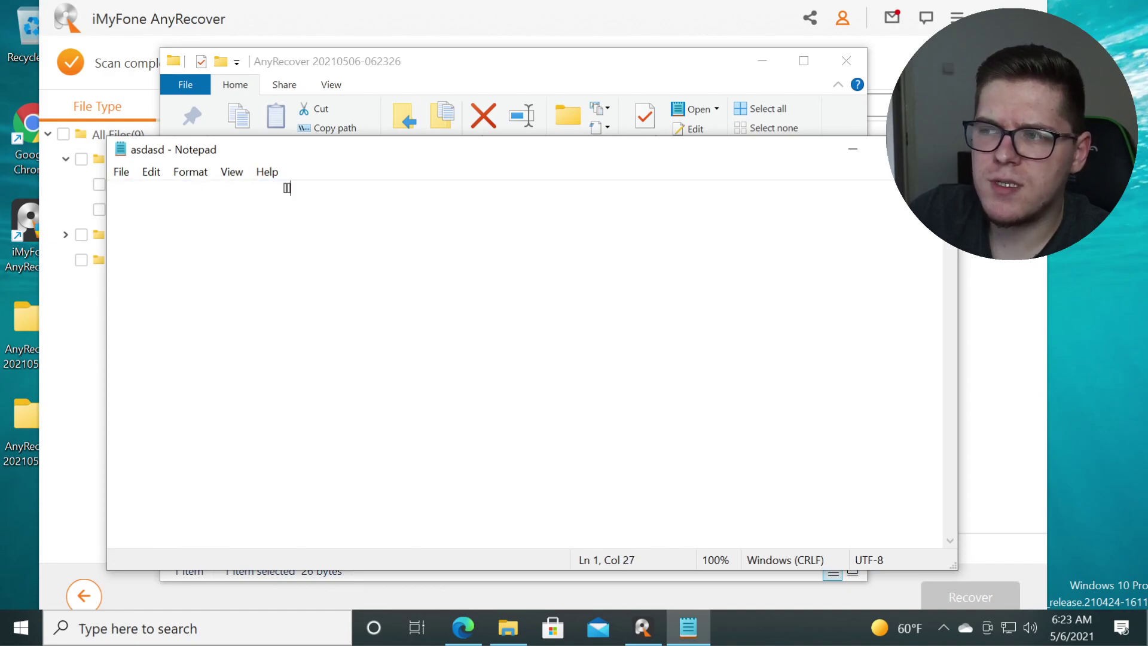
drag(322, 157, 468, 212)
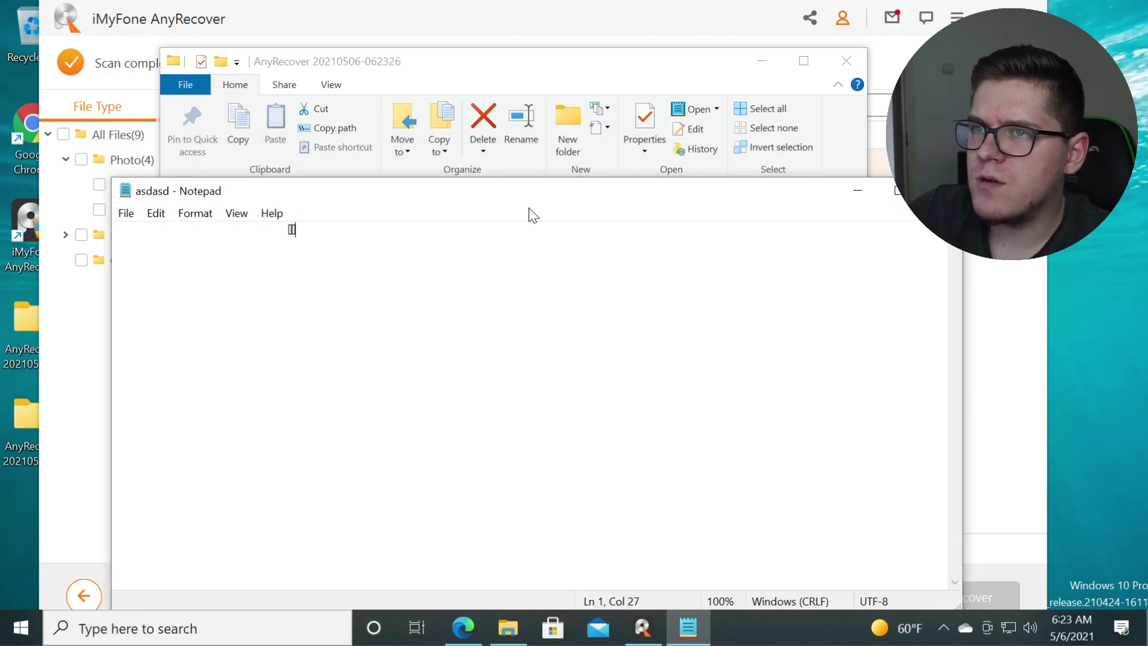
key(alt+F4)
key(alt+F4)
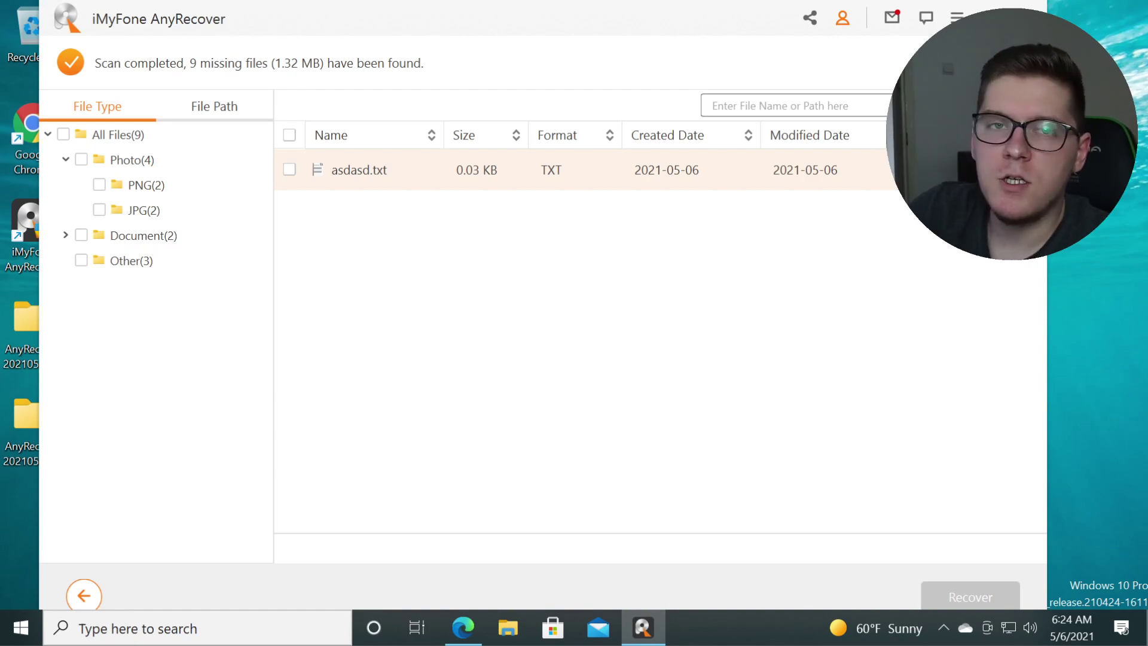
Show the recovery results as thumbnails and review the file filter options and the feedback form, closing both
click(908, 106)
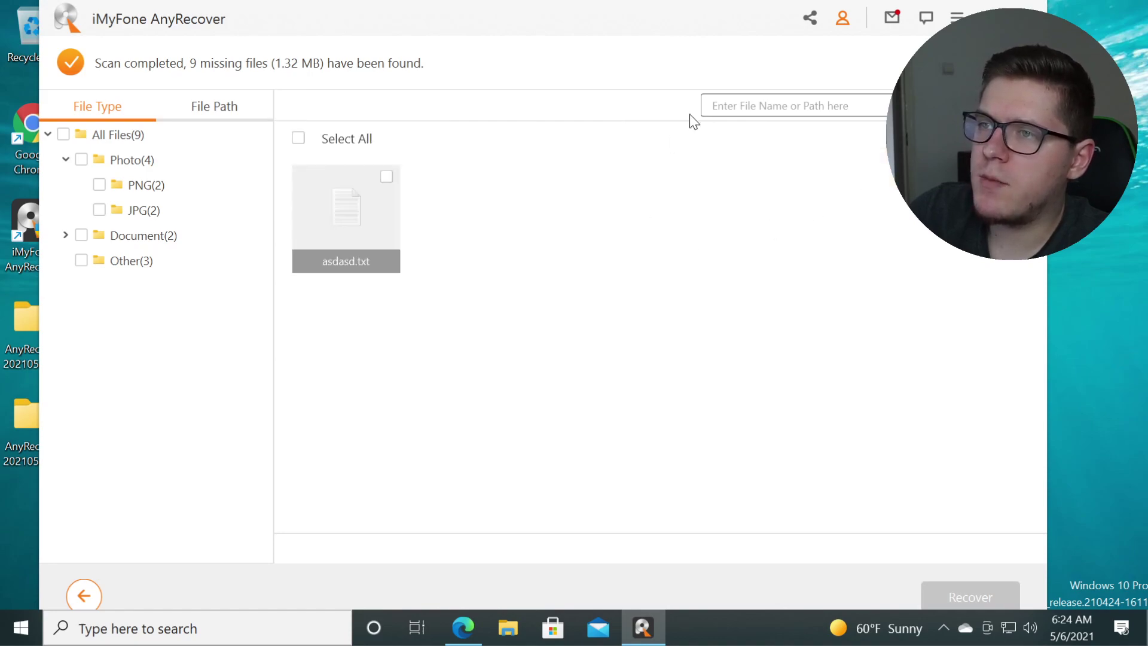
click(945, 105)
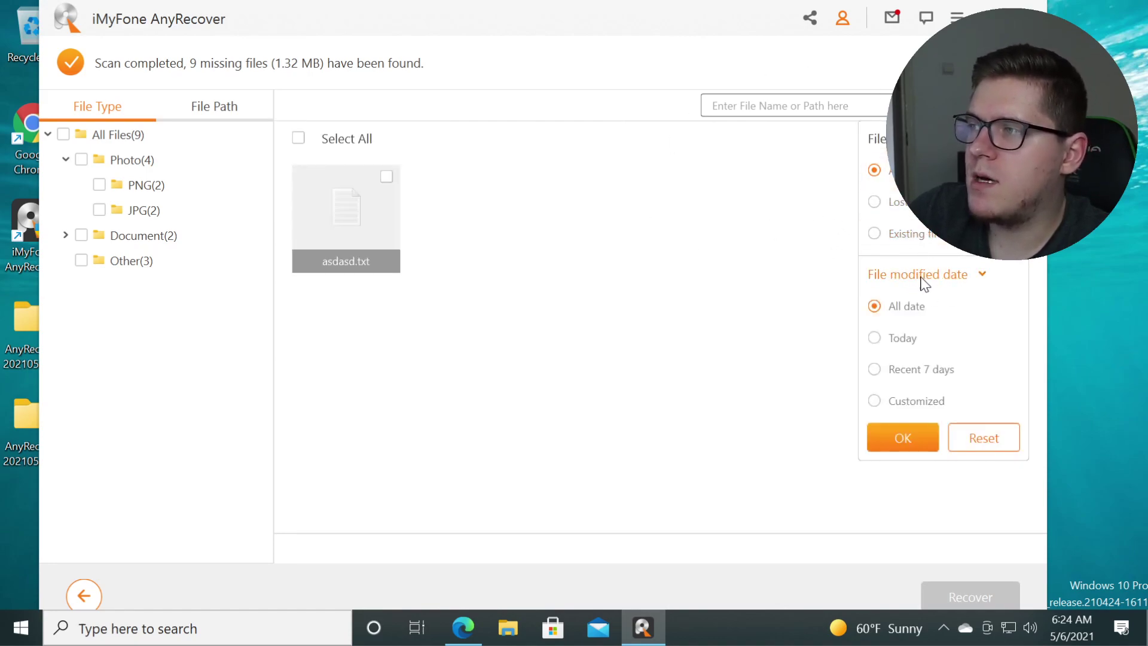
click(830, 107)
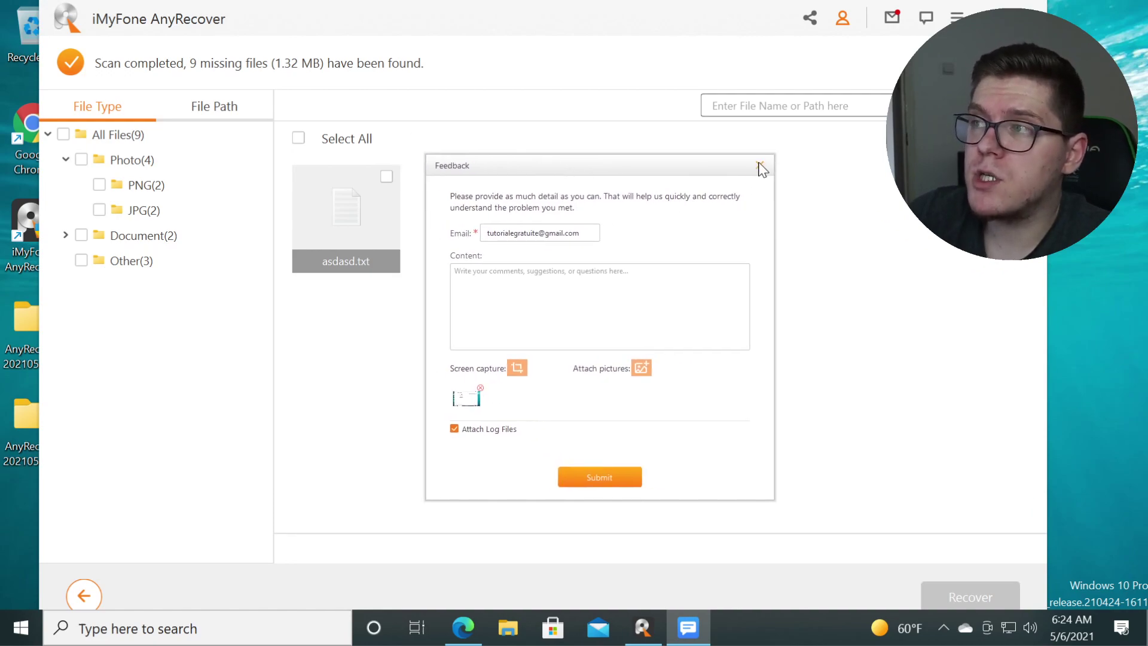
click(759, 167)
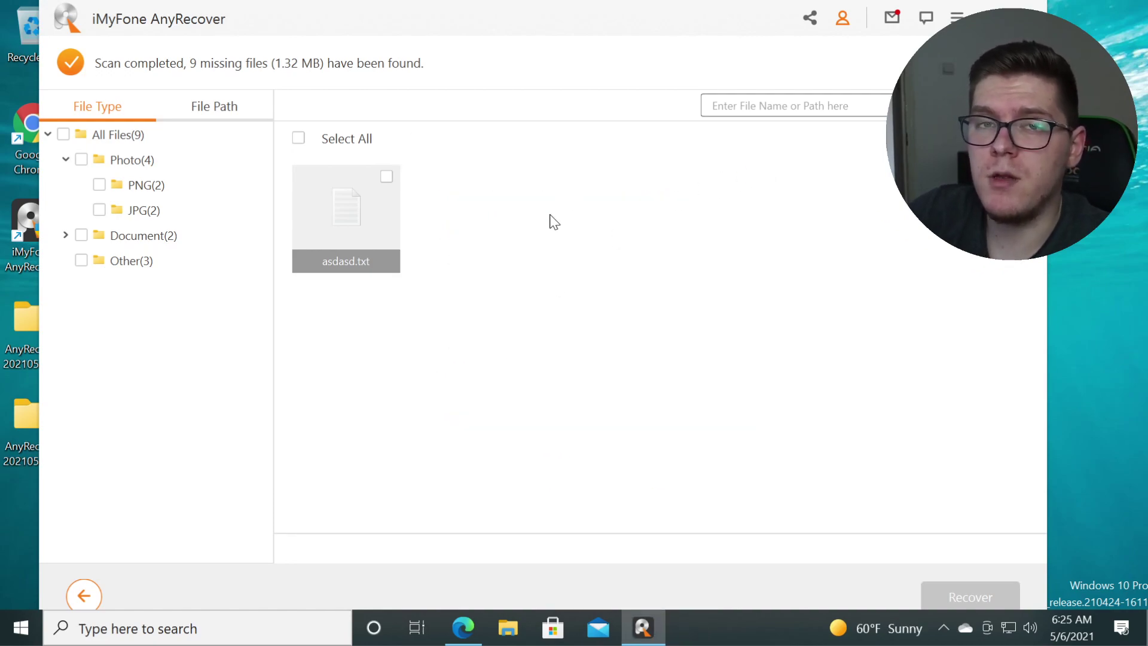